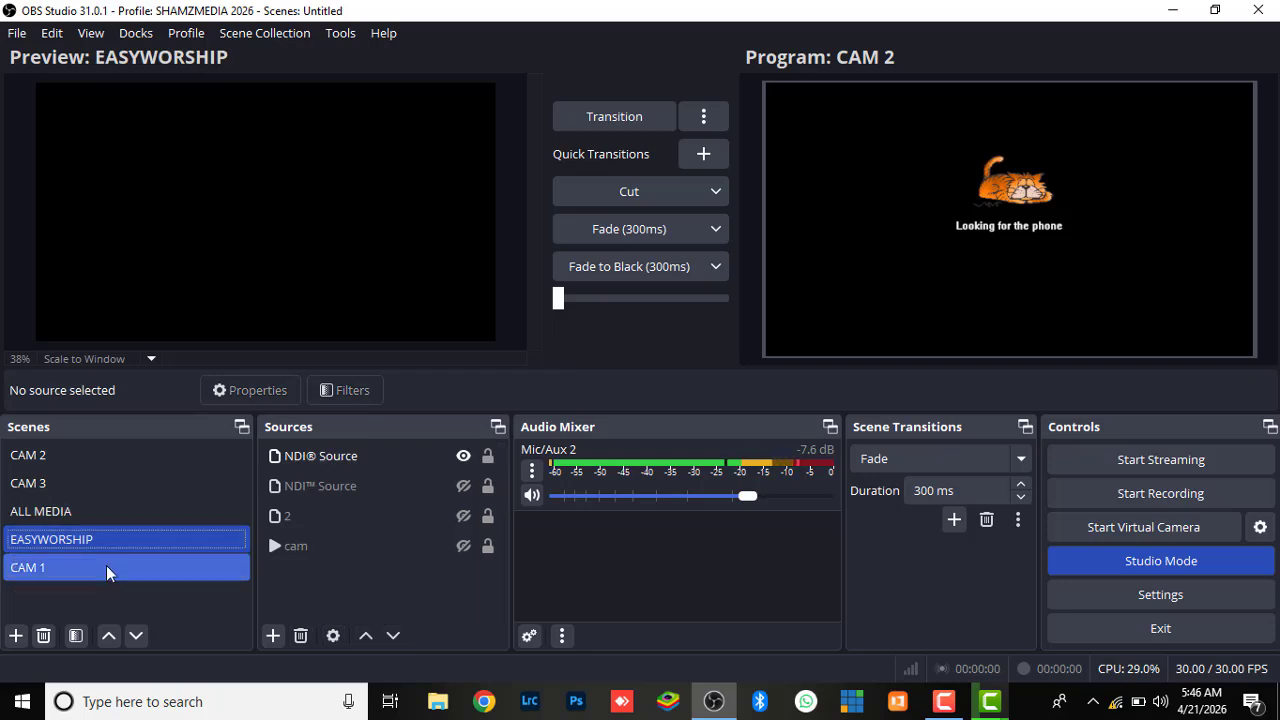
# Show Media Source 5 and PASTOR in the CAM 1 scene, start PASTOR's playback, and transition the scene to Program
pyautogui.click(102, 566)
pyautogui.click(471, 454)
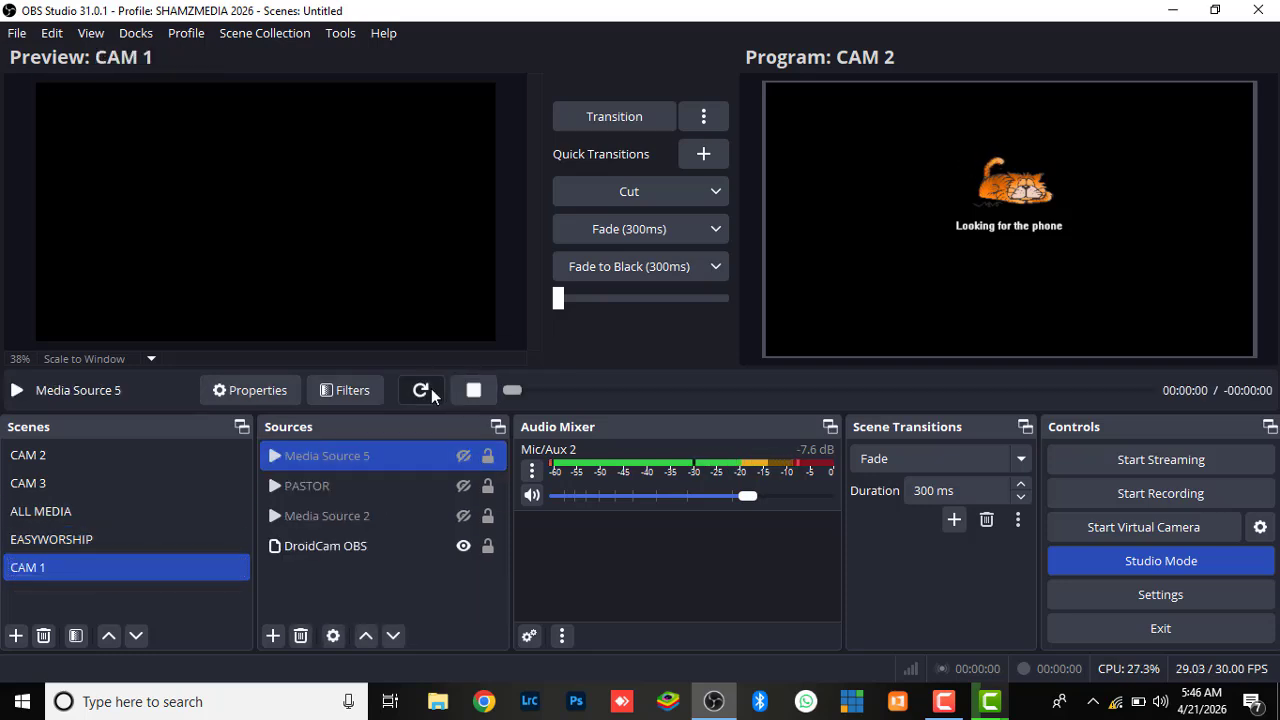
pyautogui.click(463, 455)
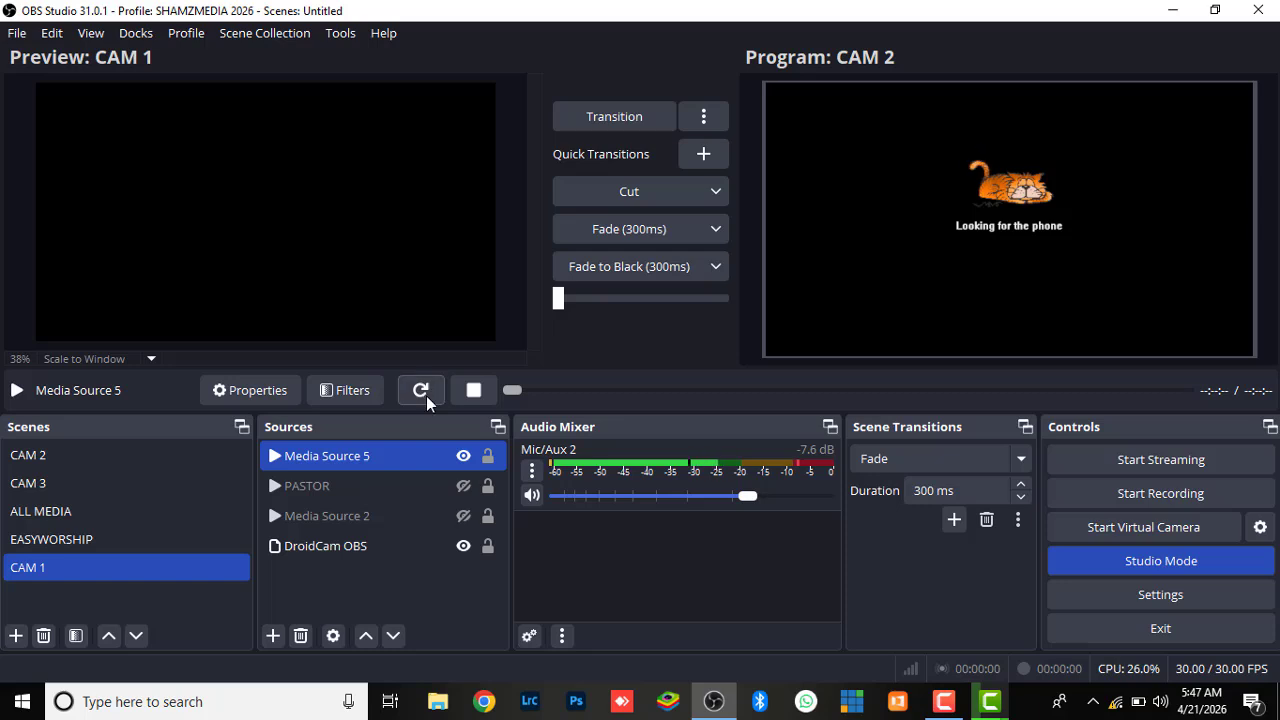
pyautogui.click(462, 494)
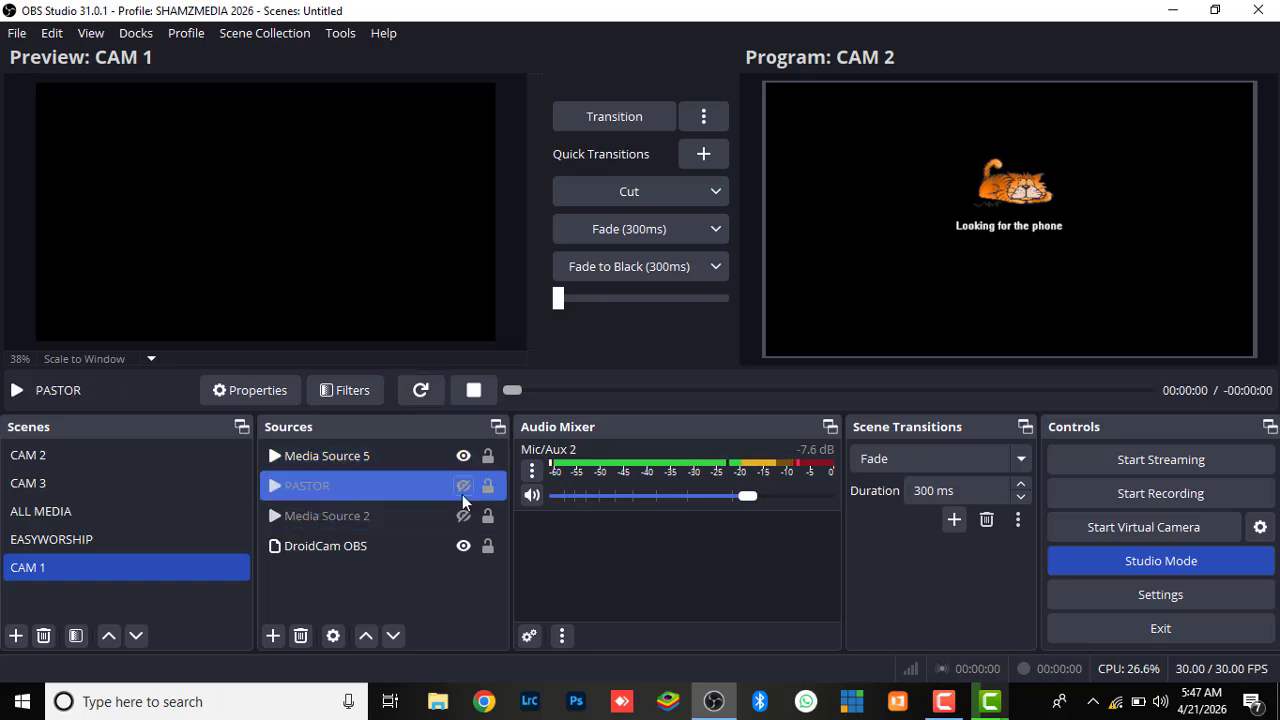
pyautogui.click(461, 490)
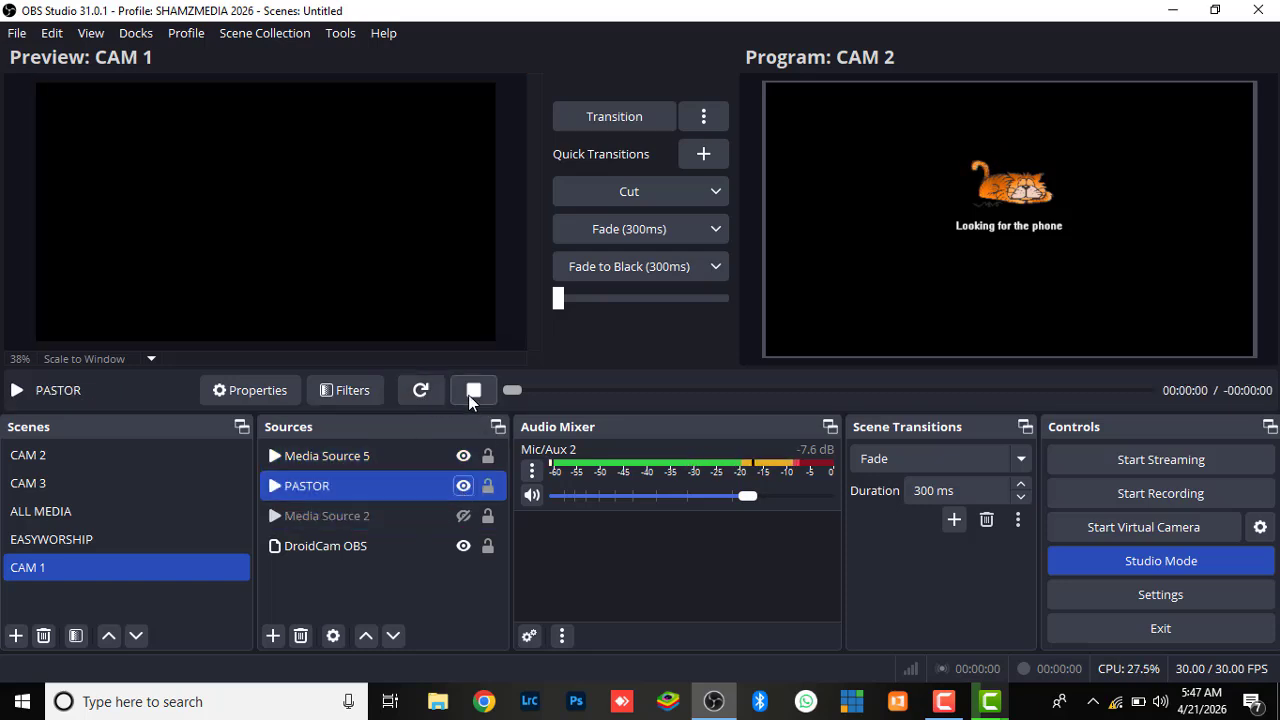
pyautogui.click(420, 390)
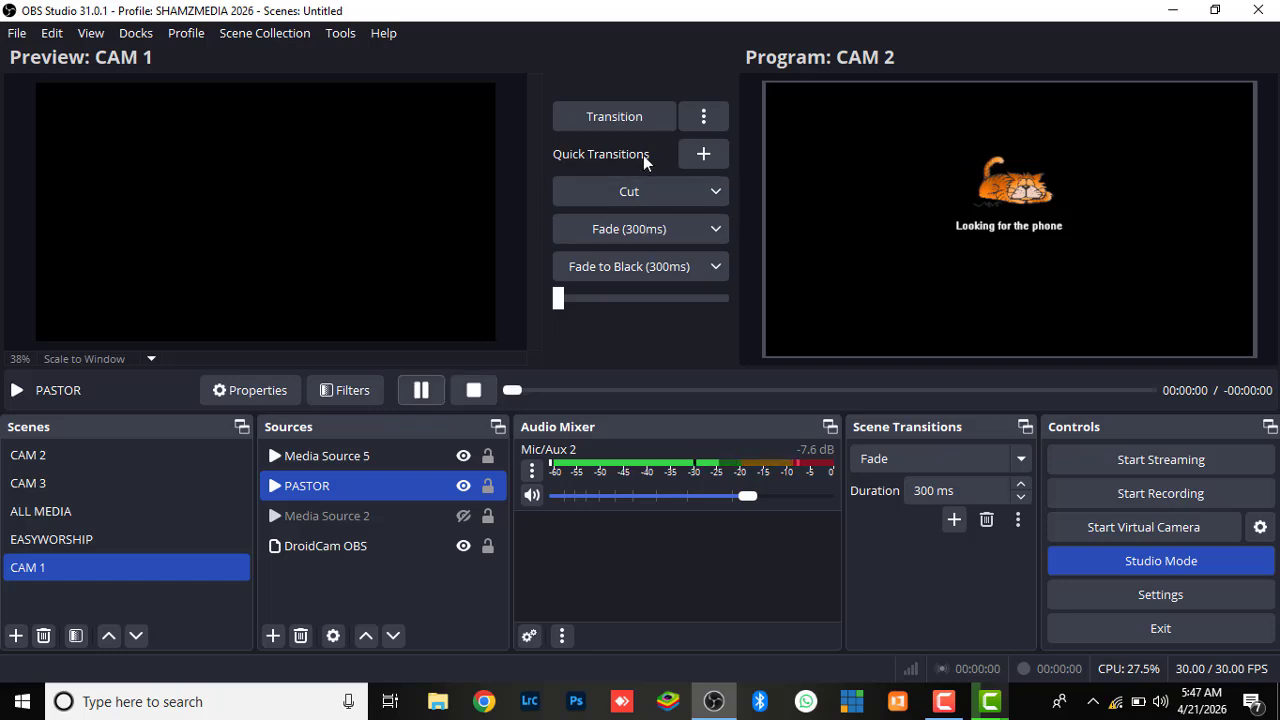
pyautogui.click(614, 116)
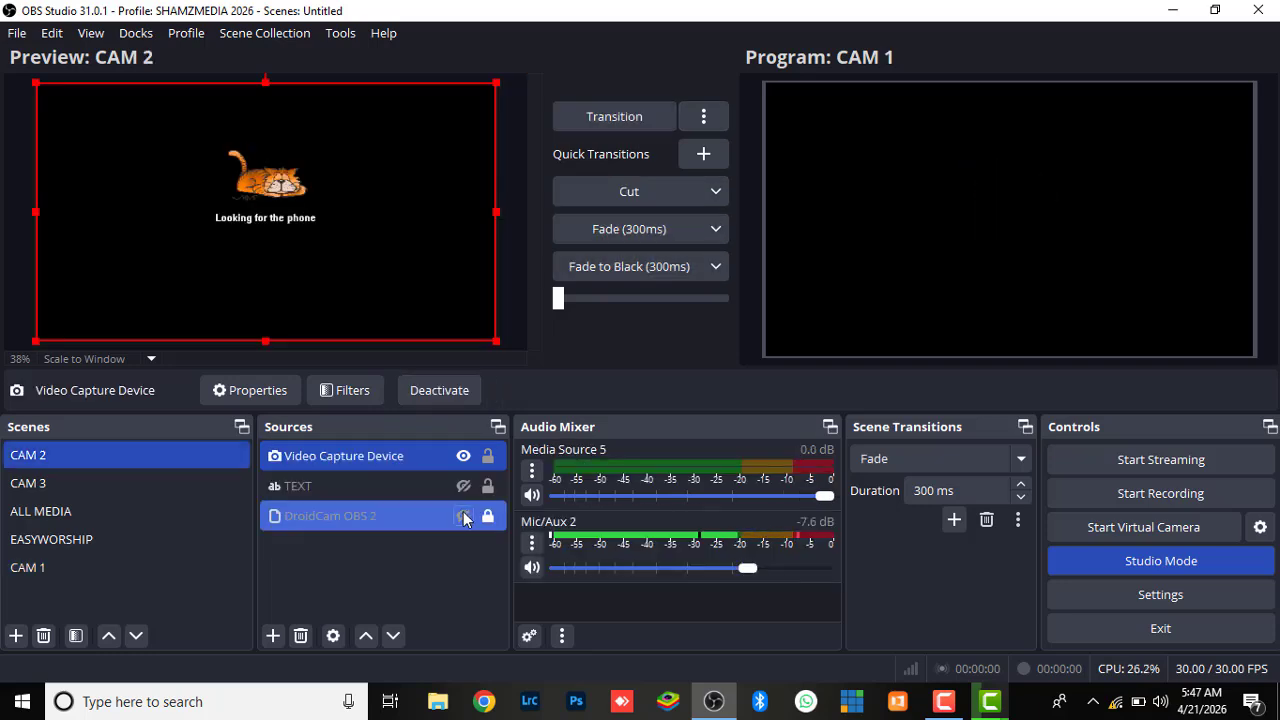
# Show the DroidCam OBS 2 and TEXT sources in the CAM 2 scene and the cam source in the EASYWORSHIP scene
pyautogui.click(466, 485)
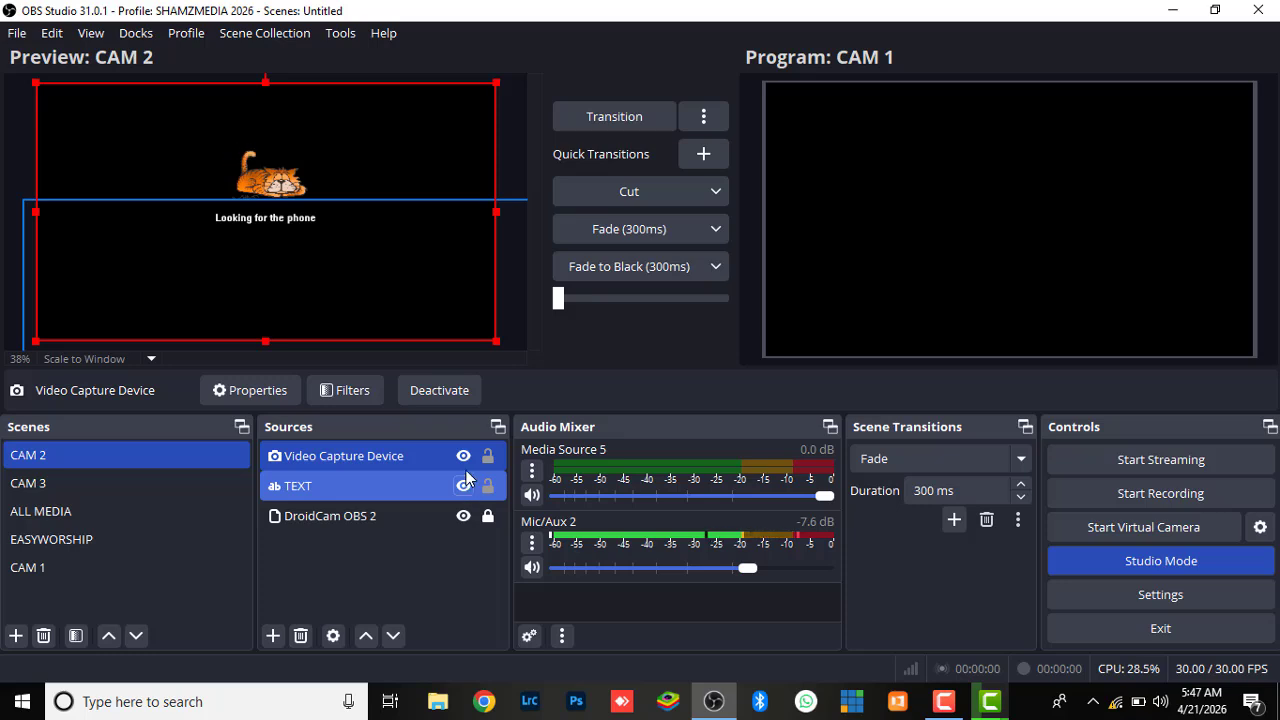
pyautogui.click(90, 546)
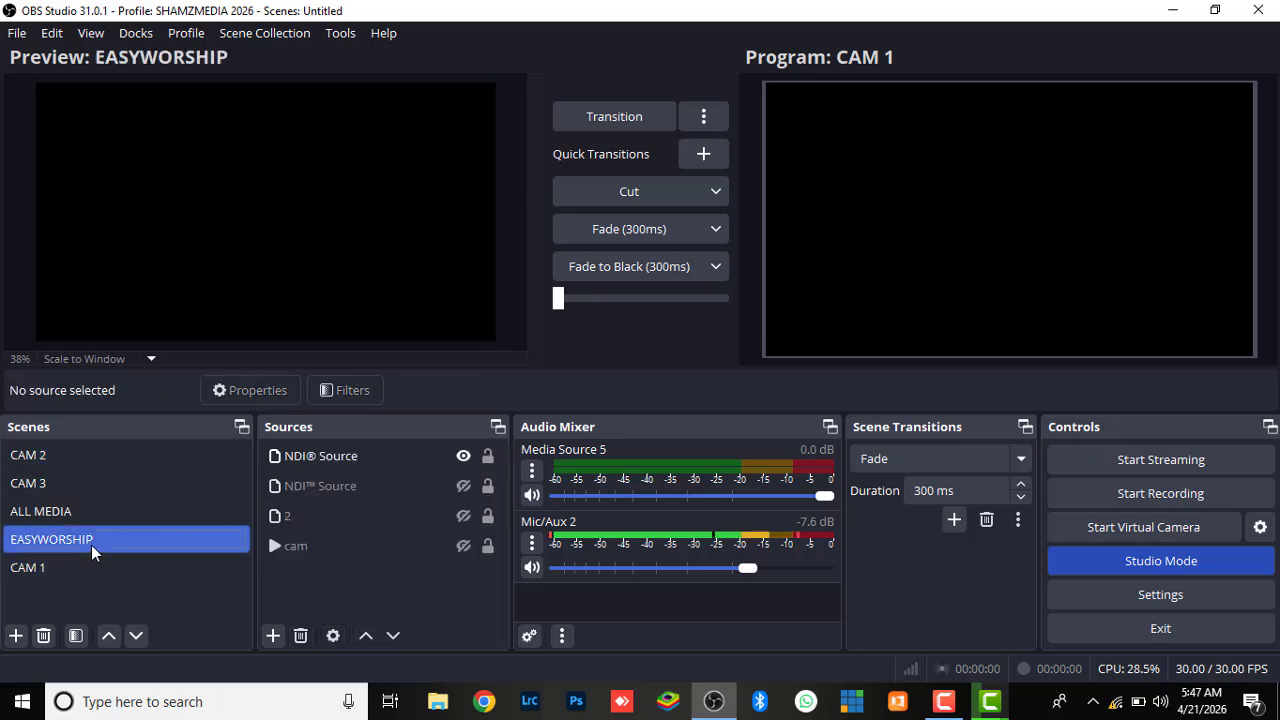
pyautogui.click(457, 551)
pyautogui.click(457, 551)
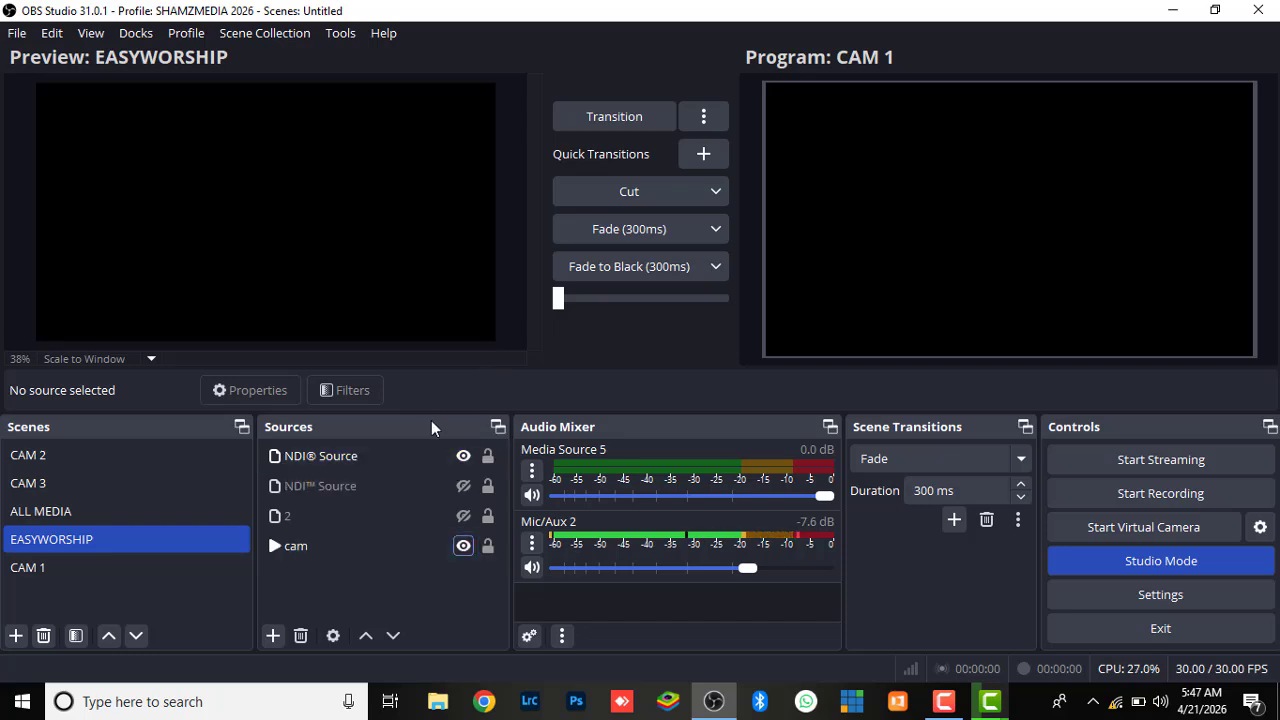
pyautogui.click(333, 498)
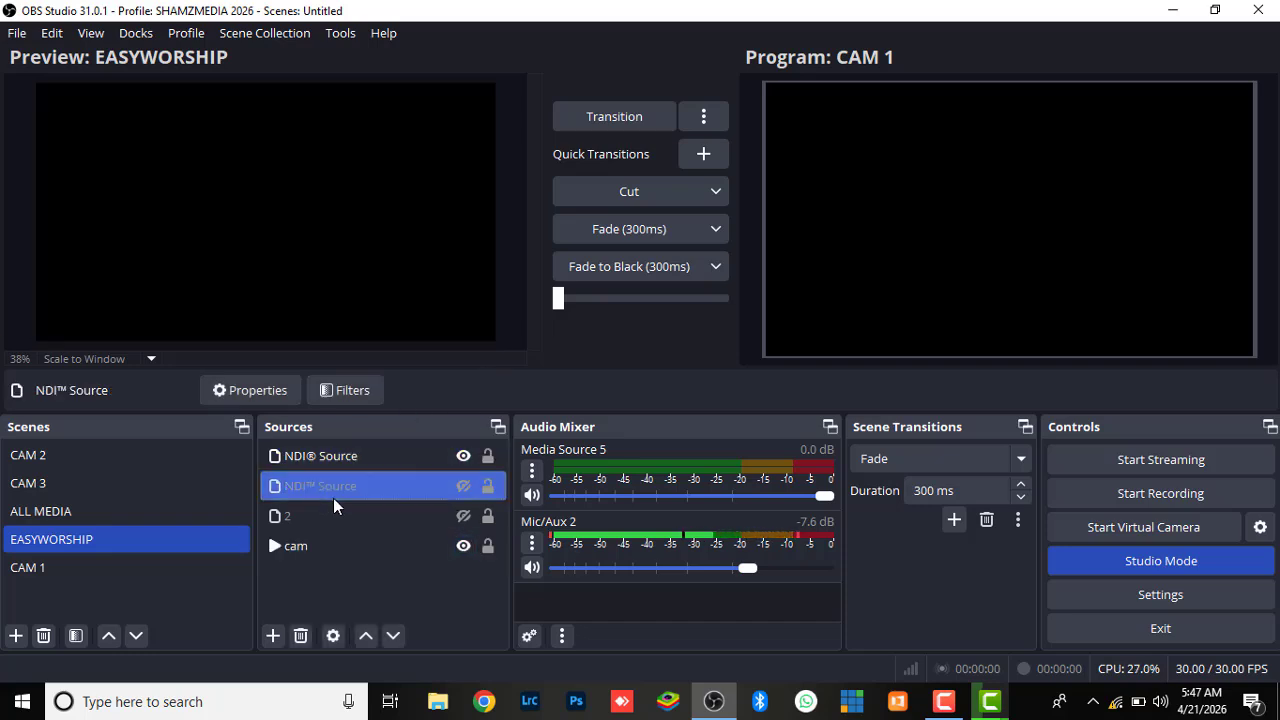
# Show and play the MOTION 2 source in the ALL MEDIA scene, and transition that scene to Program
pyautogui.click(143, 508)
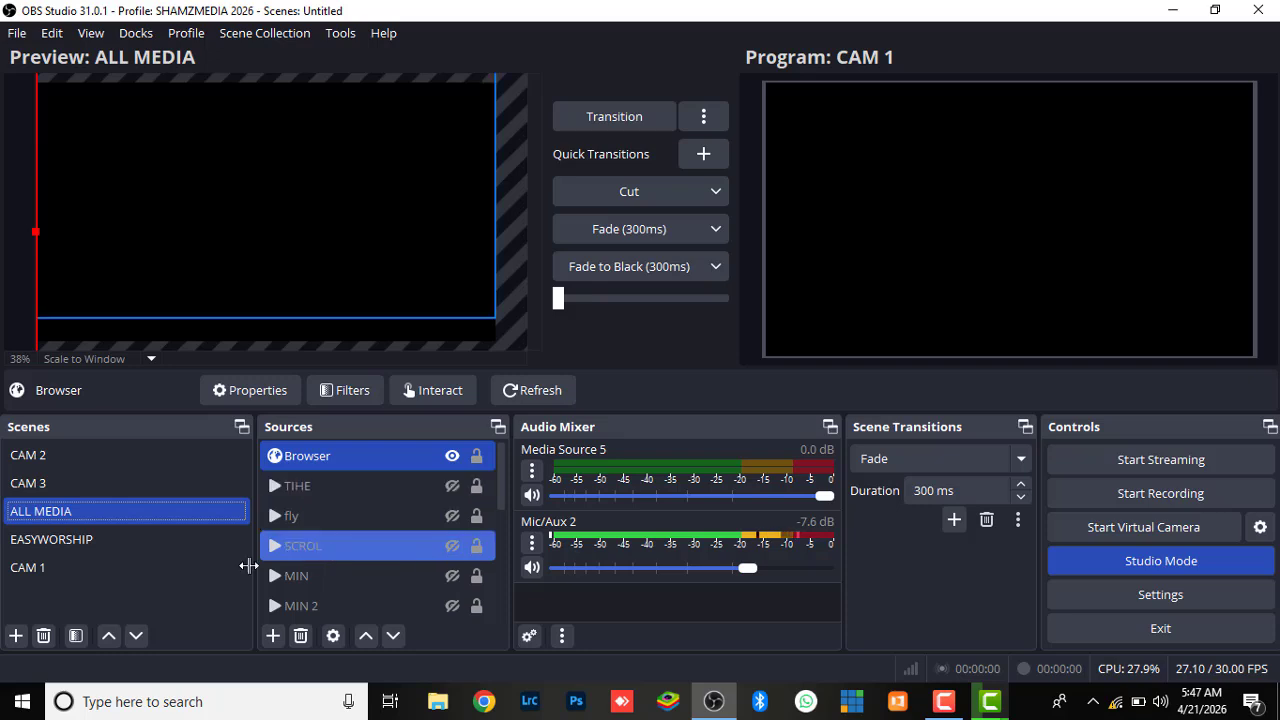
pyautogui.click(504, 597)
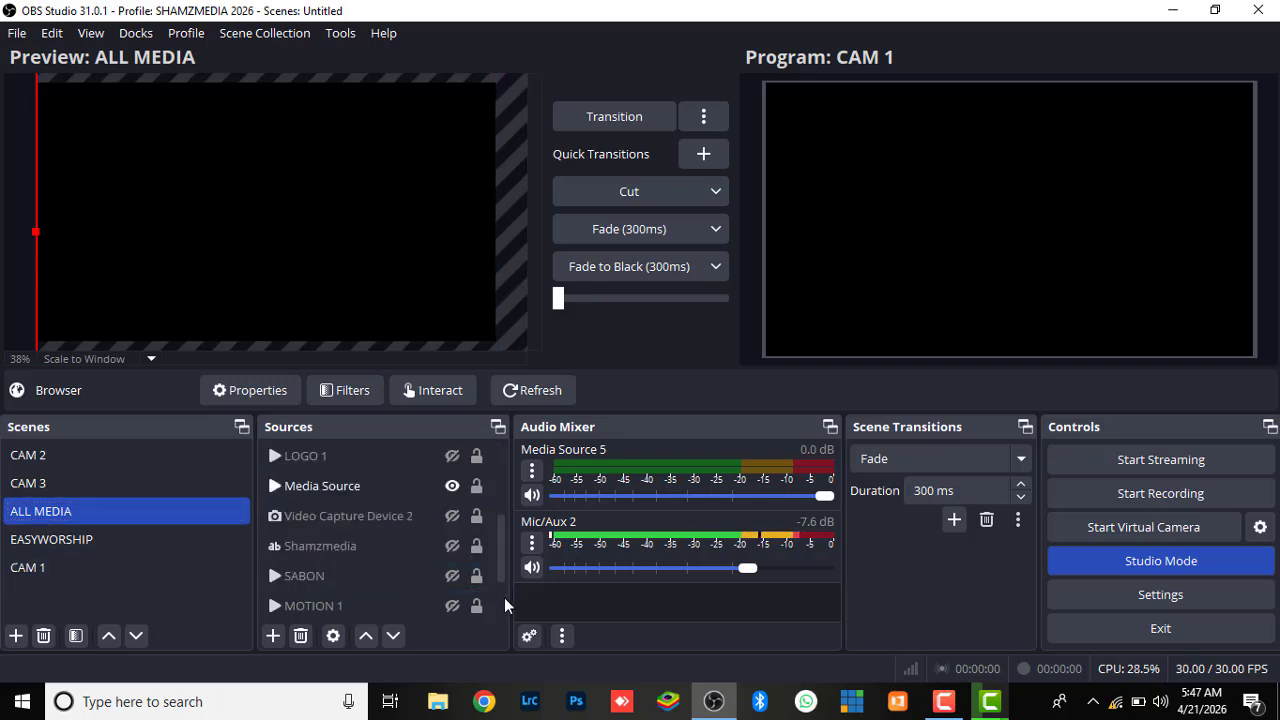
pyautogui.click(504, 597)
pyautogui.click(400, 576)
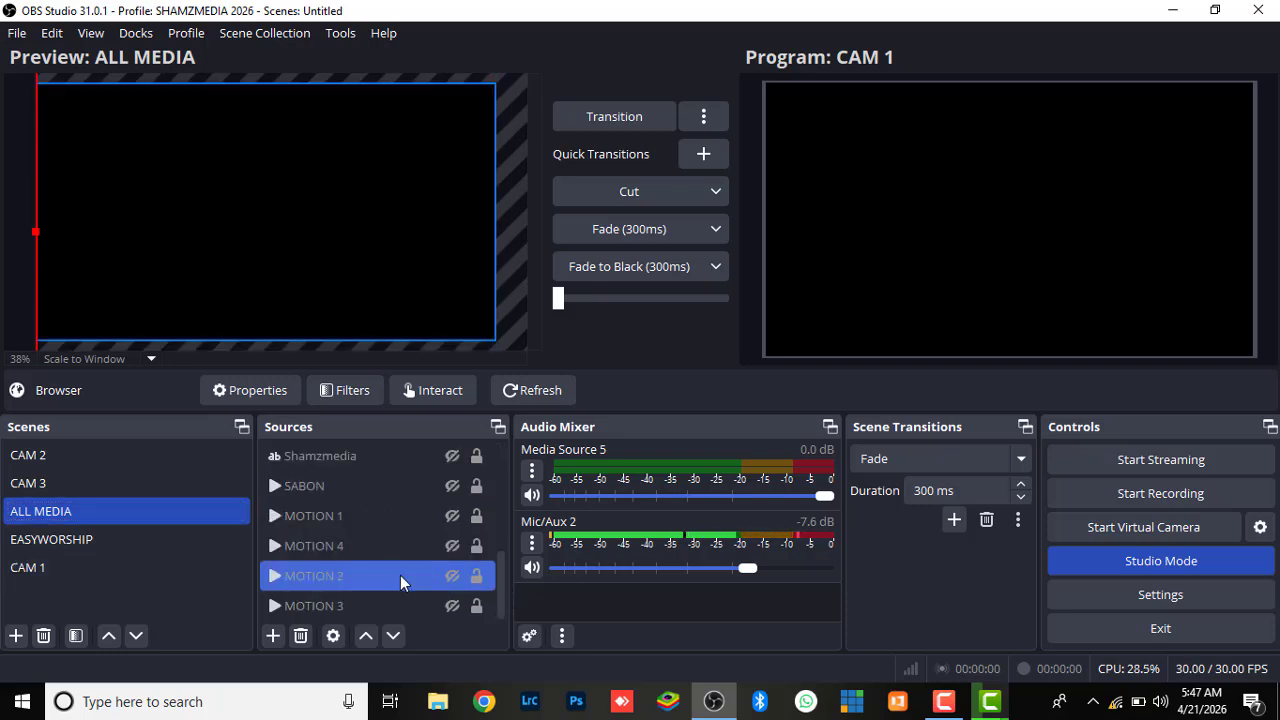
pyautogui.click(452, 576)
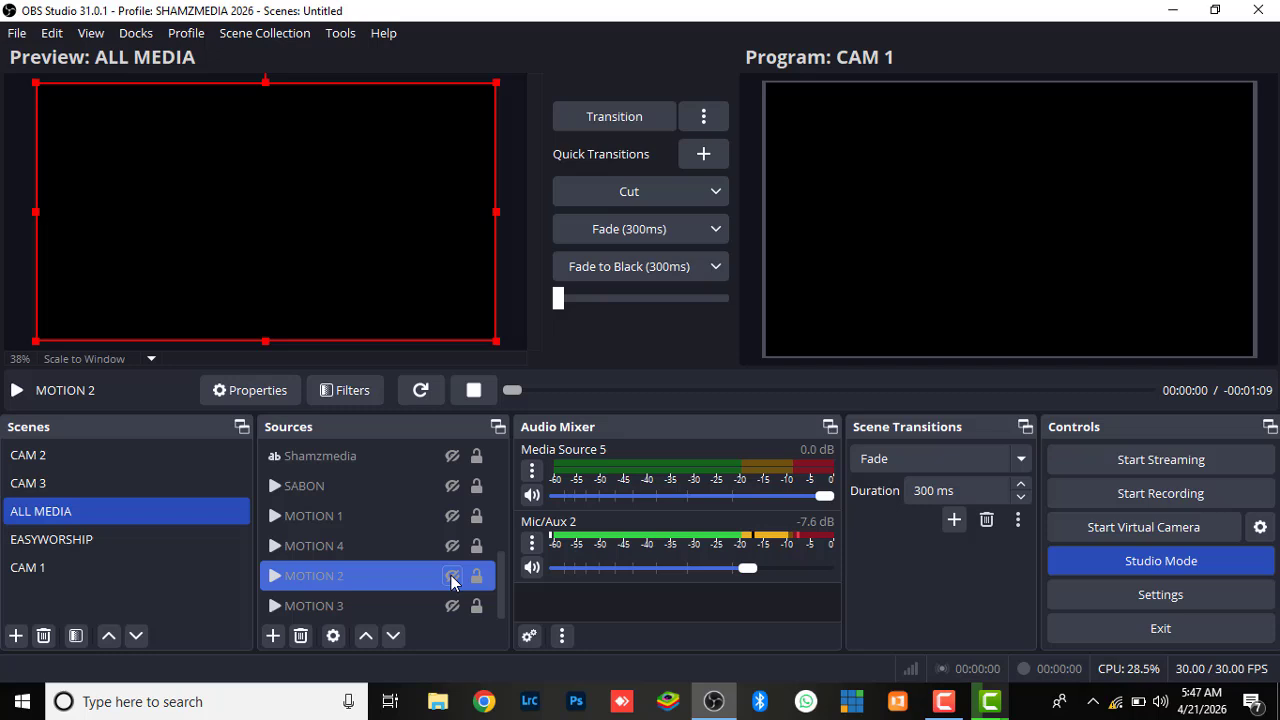
pyautogui.click(421, 390)
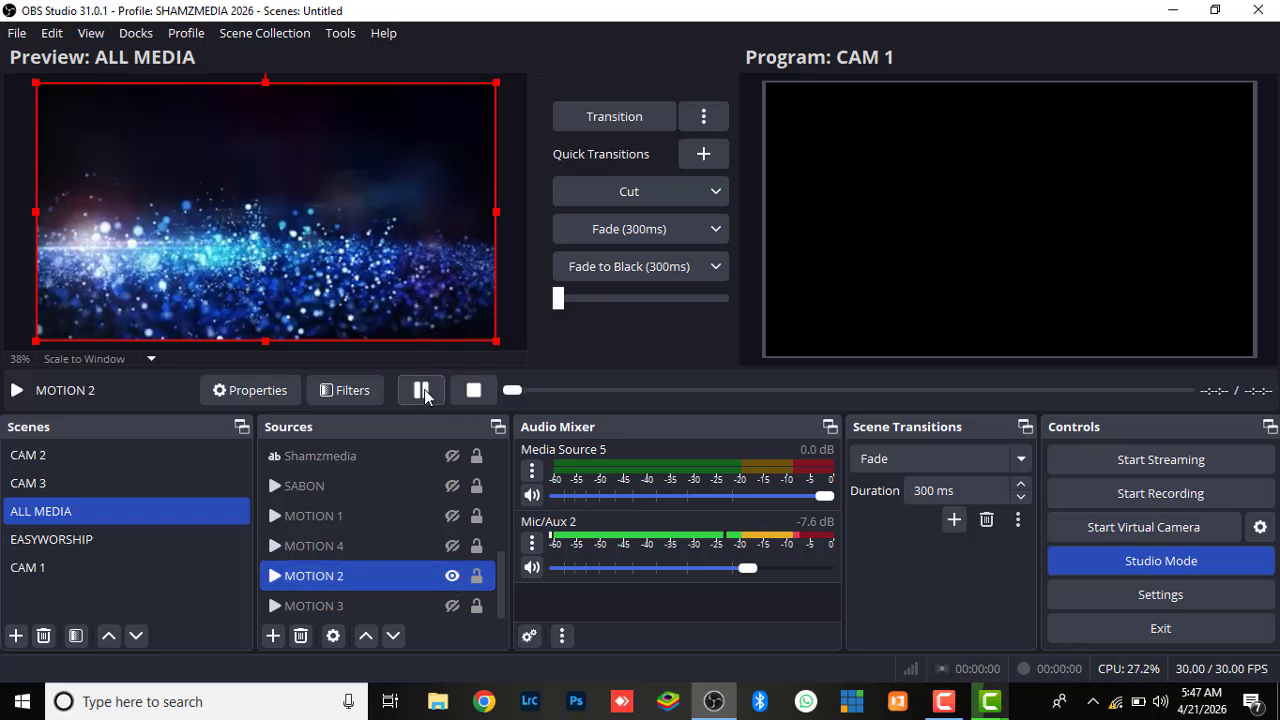
pyautogui.click(614, 118)
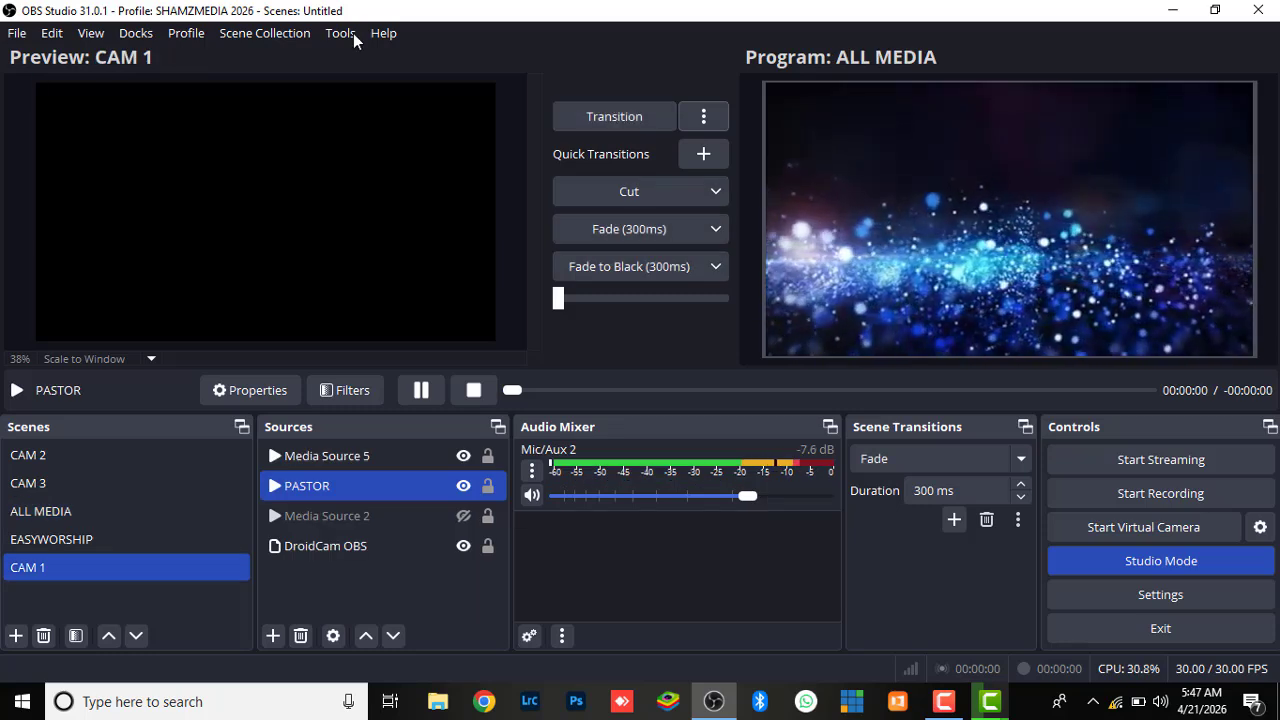
# Raise the Mic/Aux 2 volume to about -0.1 dB and open the audio settings
pyautogui.moveTo(795, 500); pyautogui.dragTo(824, 496)
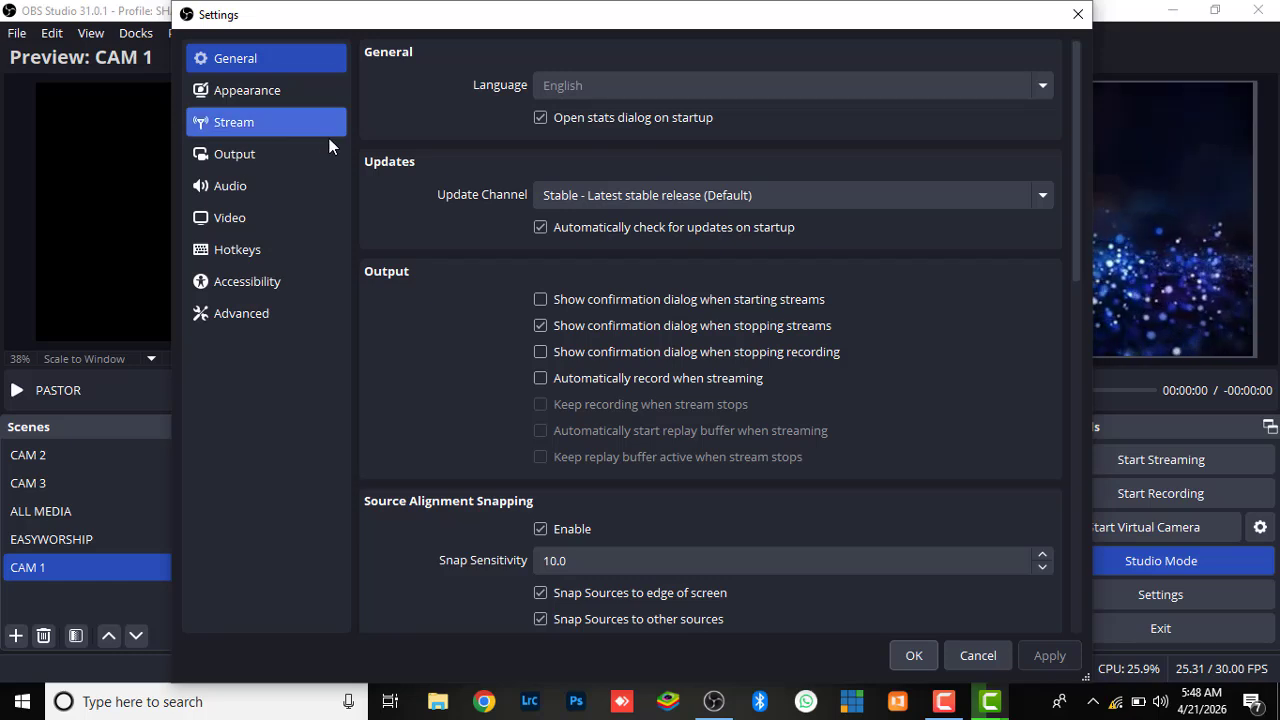
pyautogui.click(250, 190)
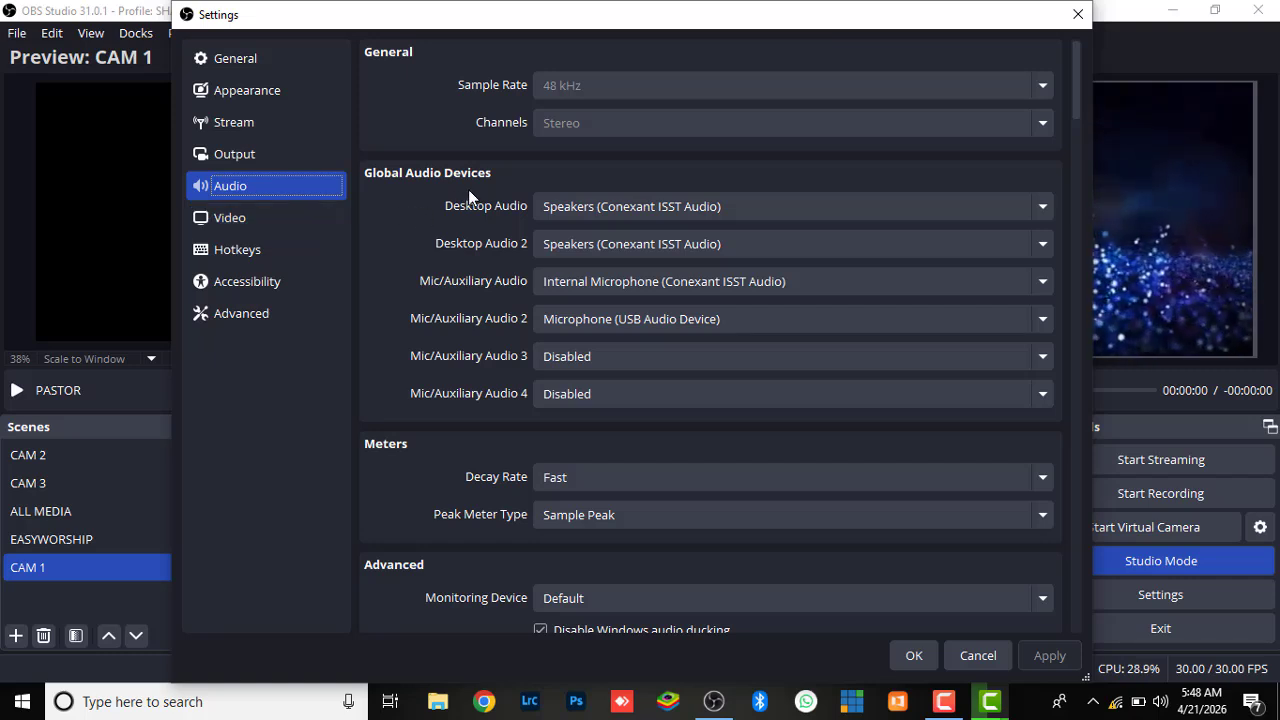
# Set Desktop Audio, Desktop Audio 2, Mic/Auxiliary Audio and Mic/Auxiliary Audio 2 to Disabled
pyautogui.click(1041, 210)
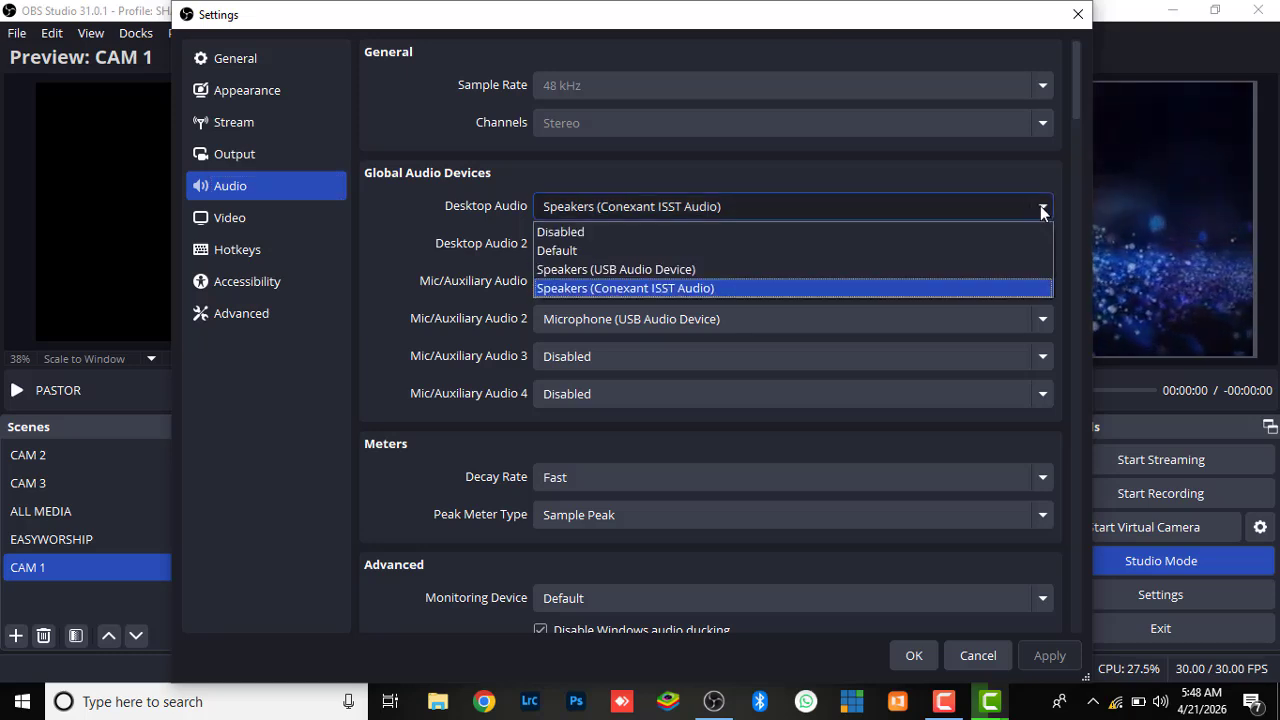
pyautogui.click(1041, 210)
pyautogui.click(1041, 210)
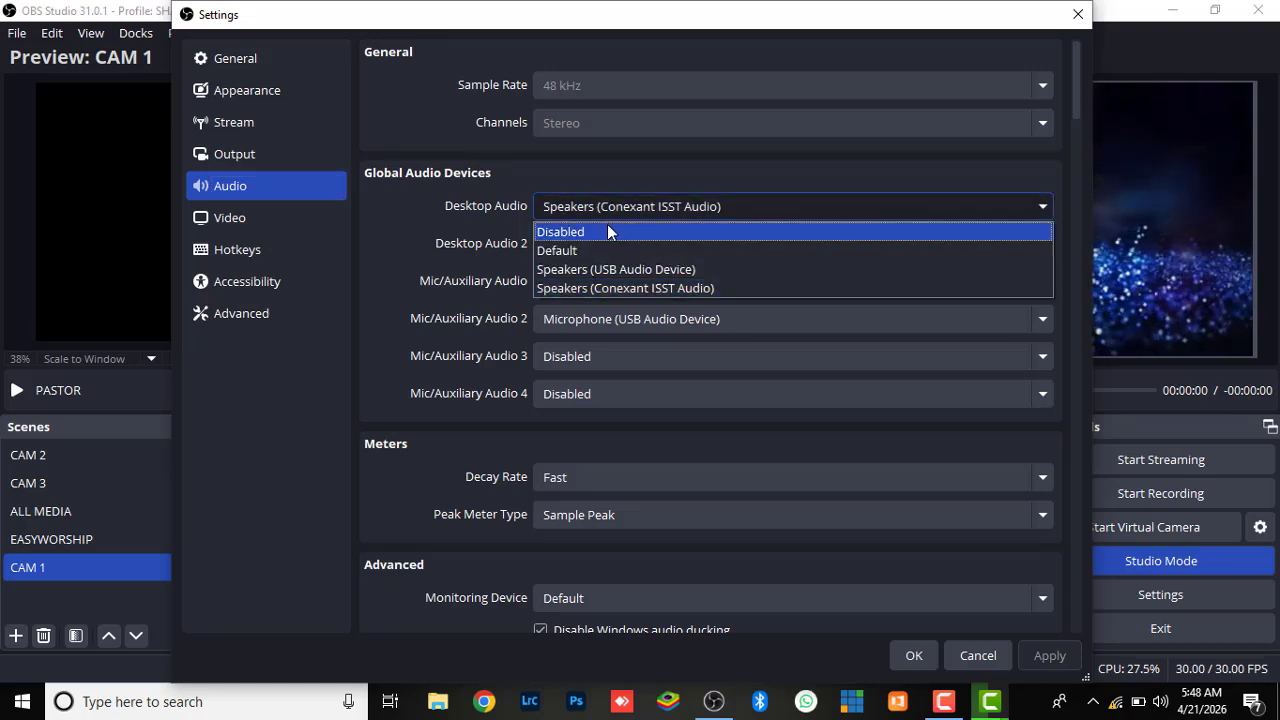
pyautogui.click(609, 231)
pyautogui.click(1043, 245)
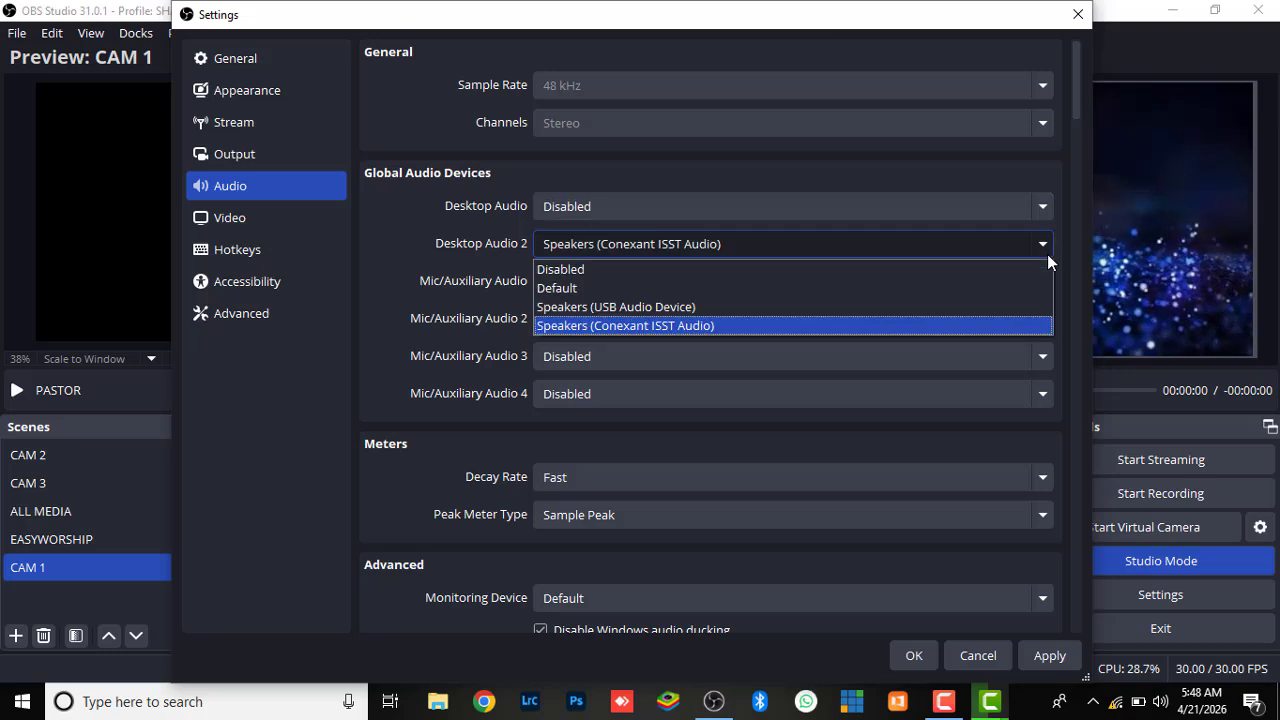
pyautogui.click(751, 276)
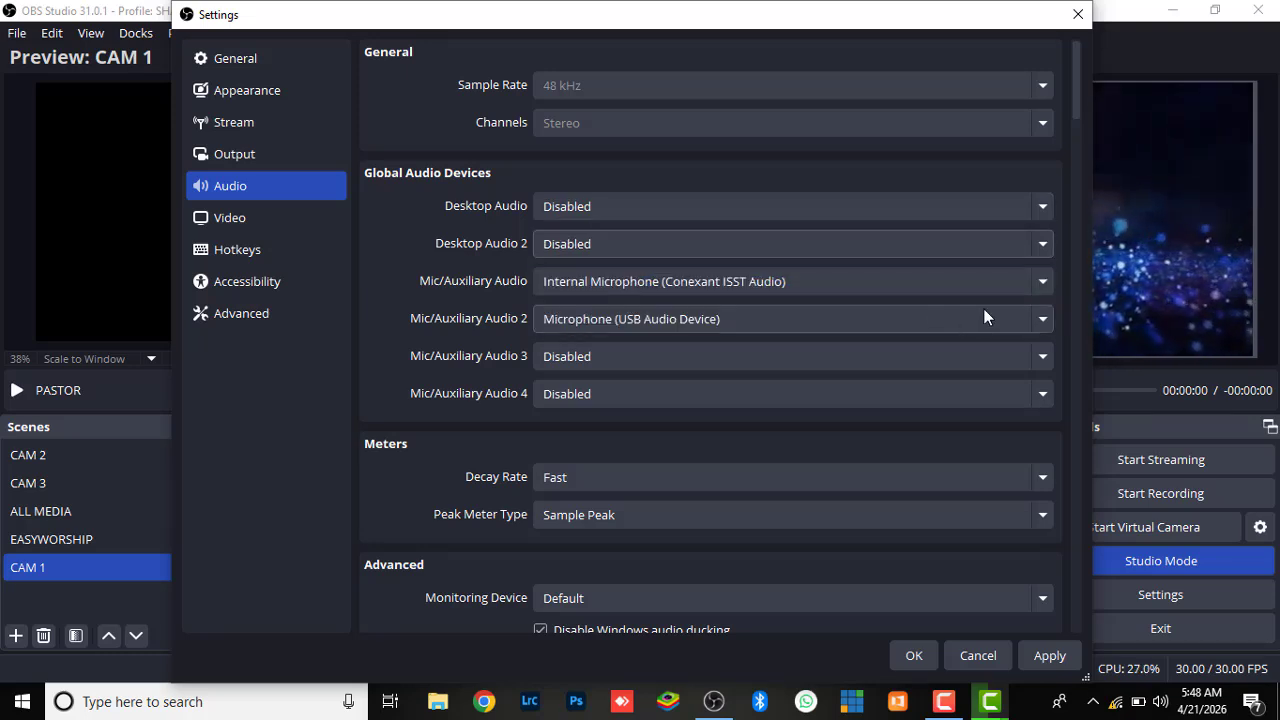
pyautogui.click(1040, 285)
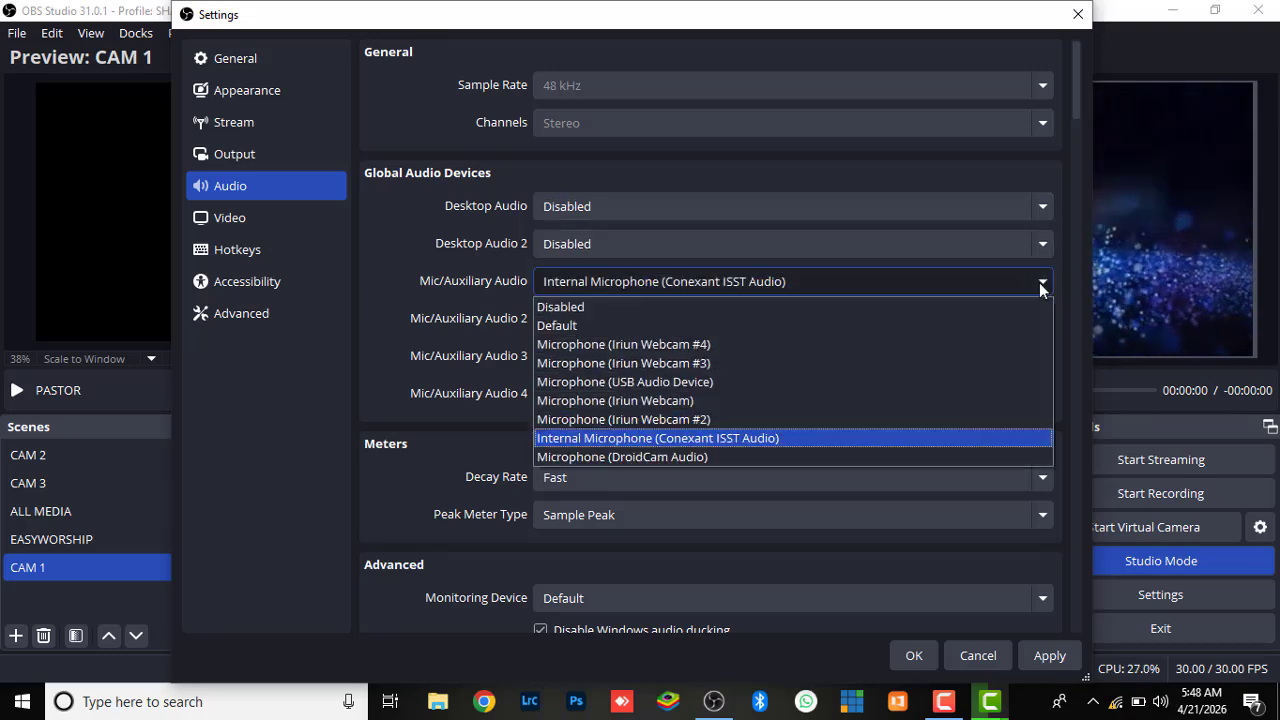
pyautogui.click(741, 308)
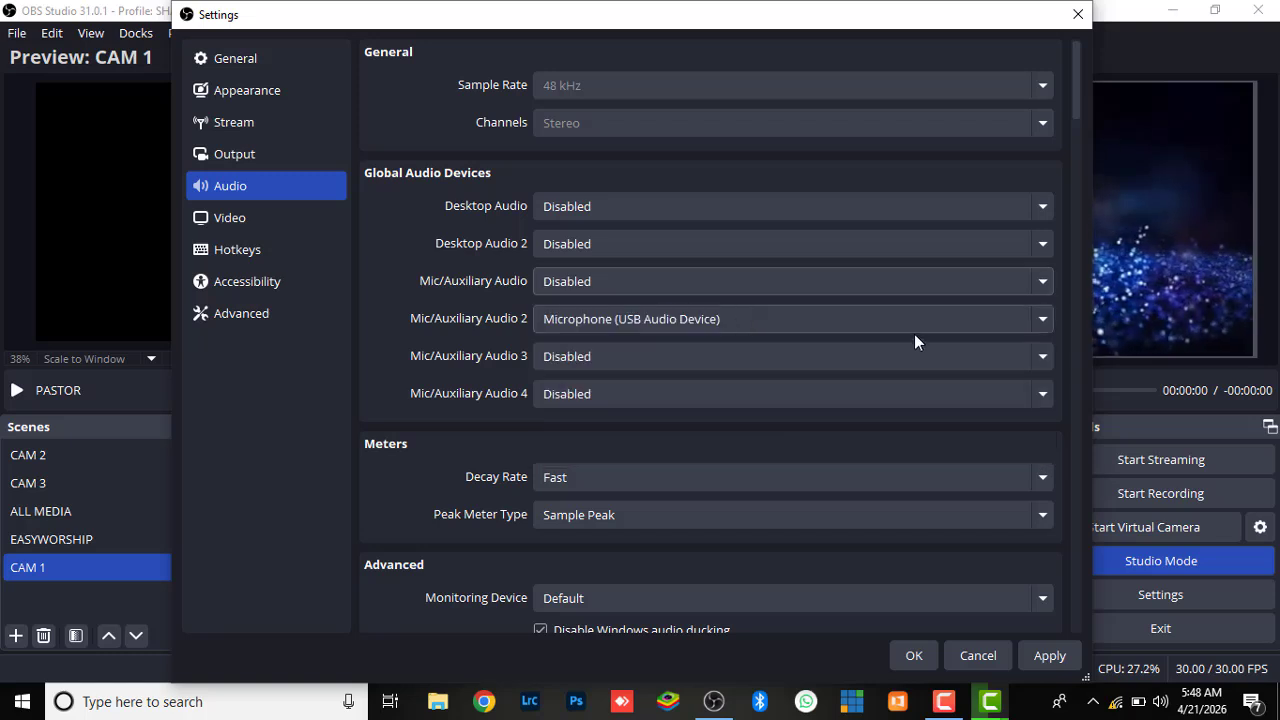
pyautogui.click(1041, 322)
pyautogui.click(718, 345)
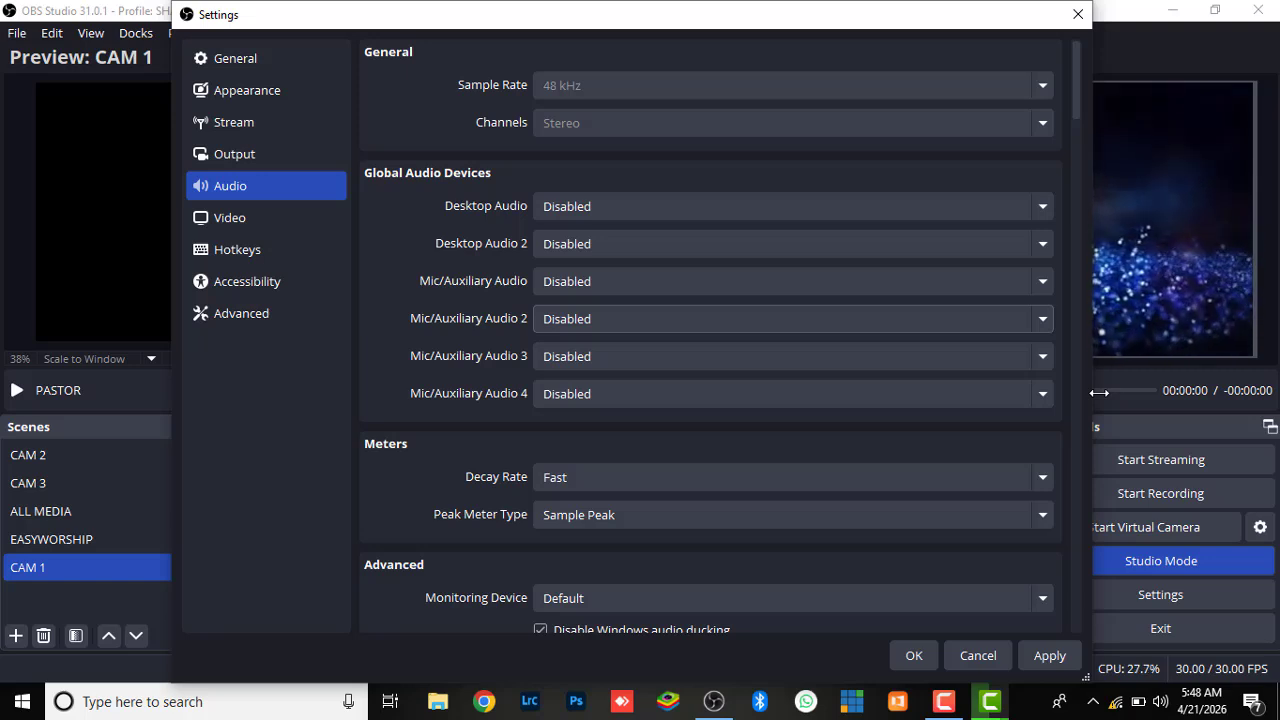
# Set Mic/Auxiliary Audio to Default and Mic/Auxiliary Audio 2 to Microphone (USB Audio Device)
pyautogui.click(1045, 281)
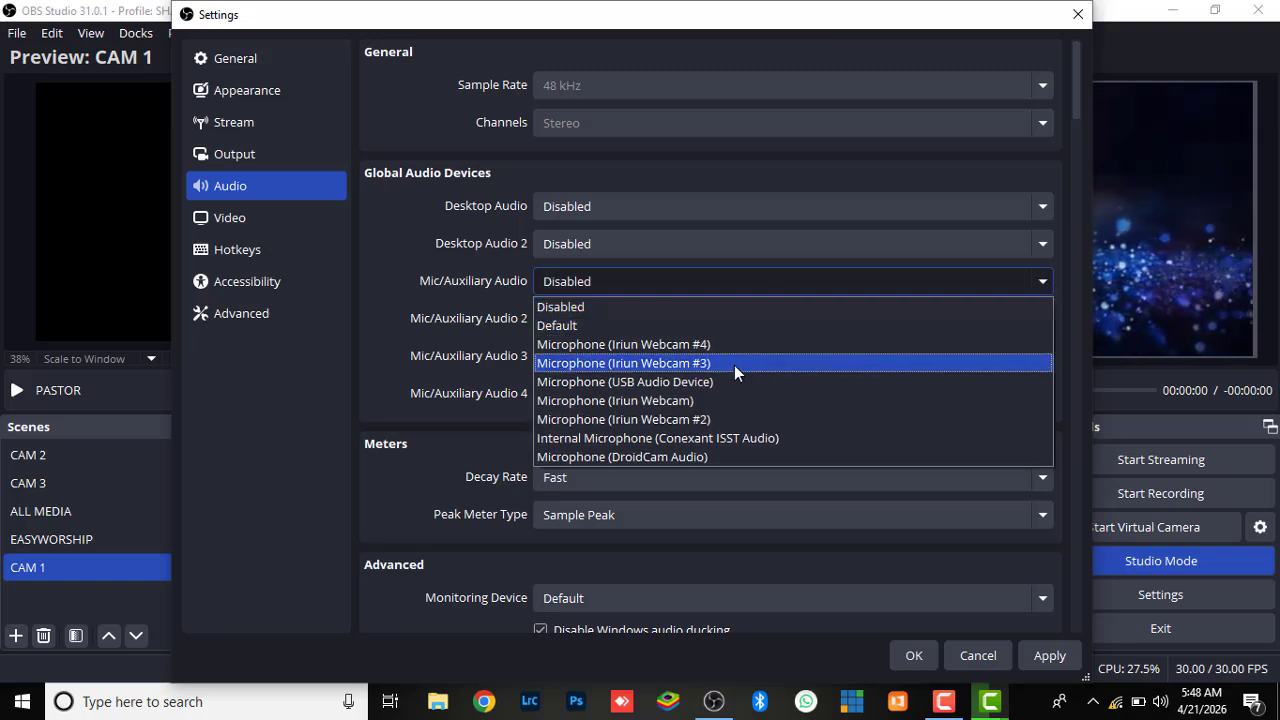
pyautogui.click(675, 328)
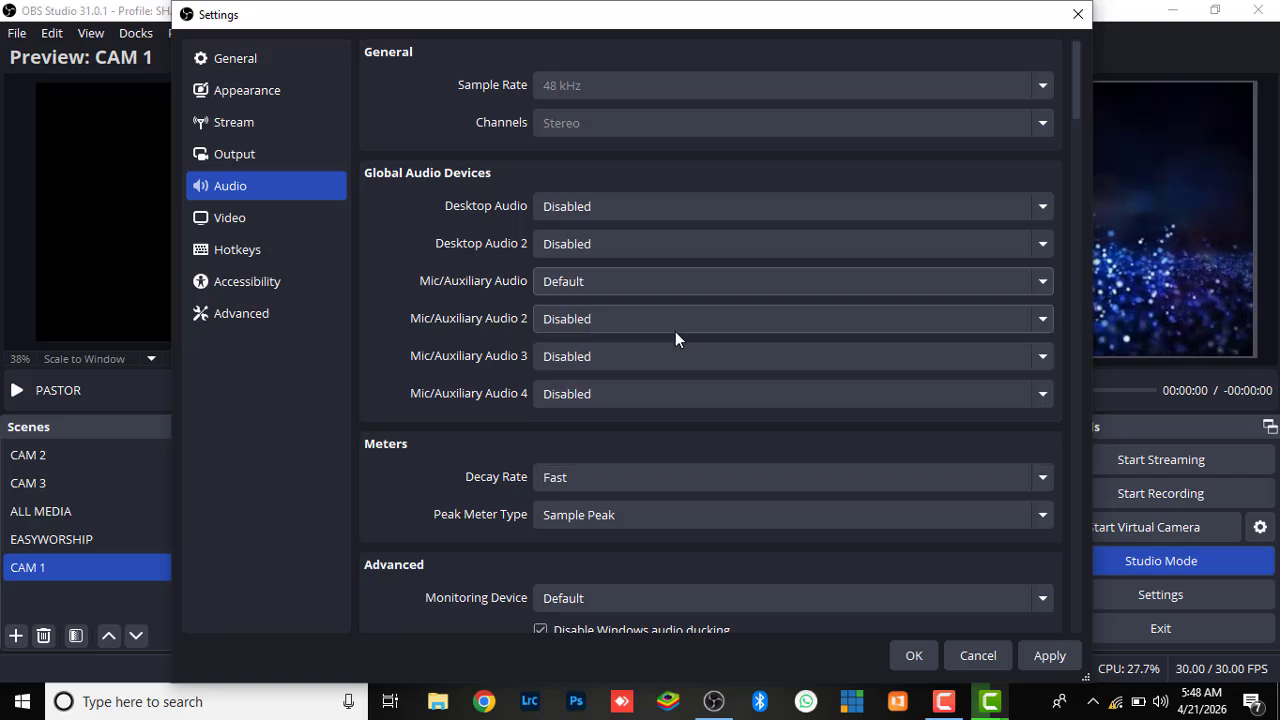
pyautogui.click(1048, 318)
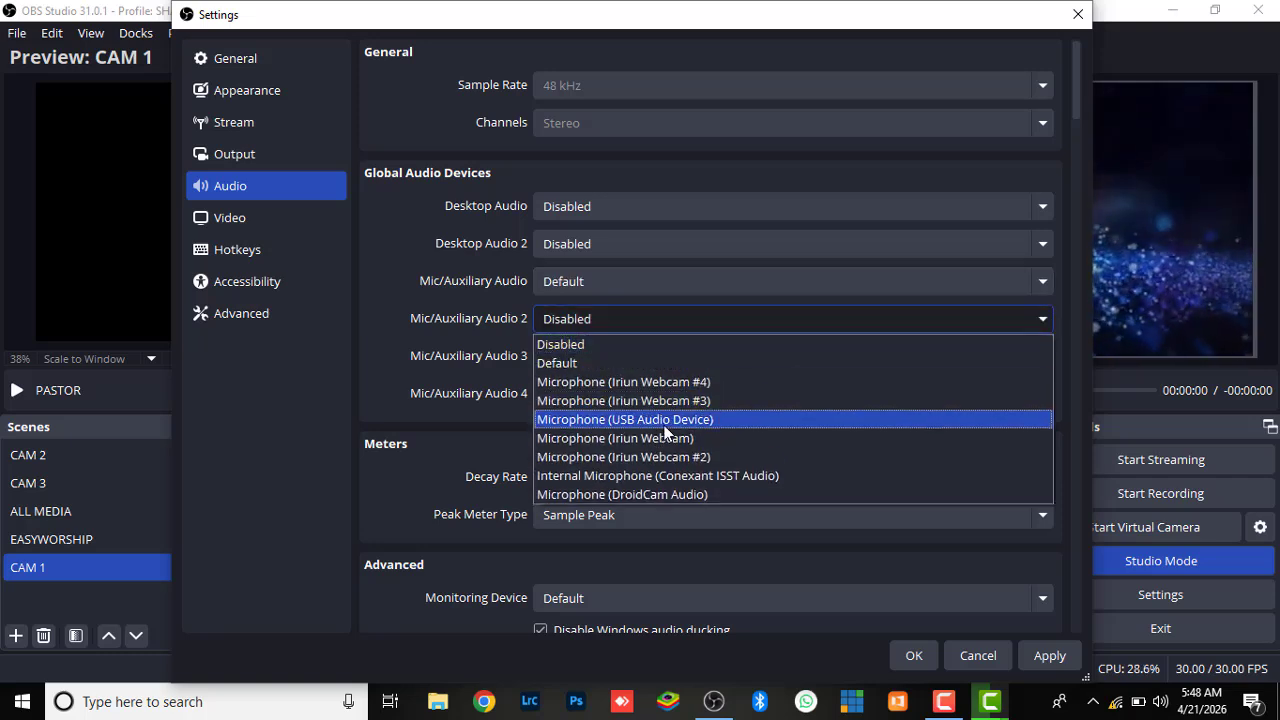
pyautogui.click(666, 421)
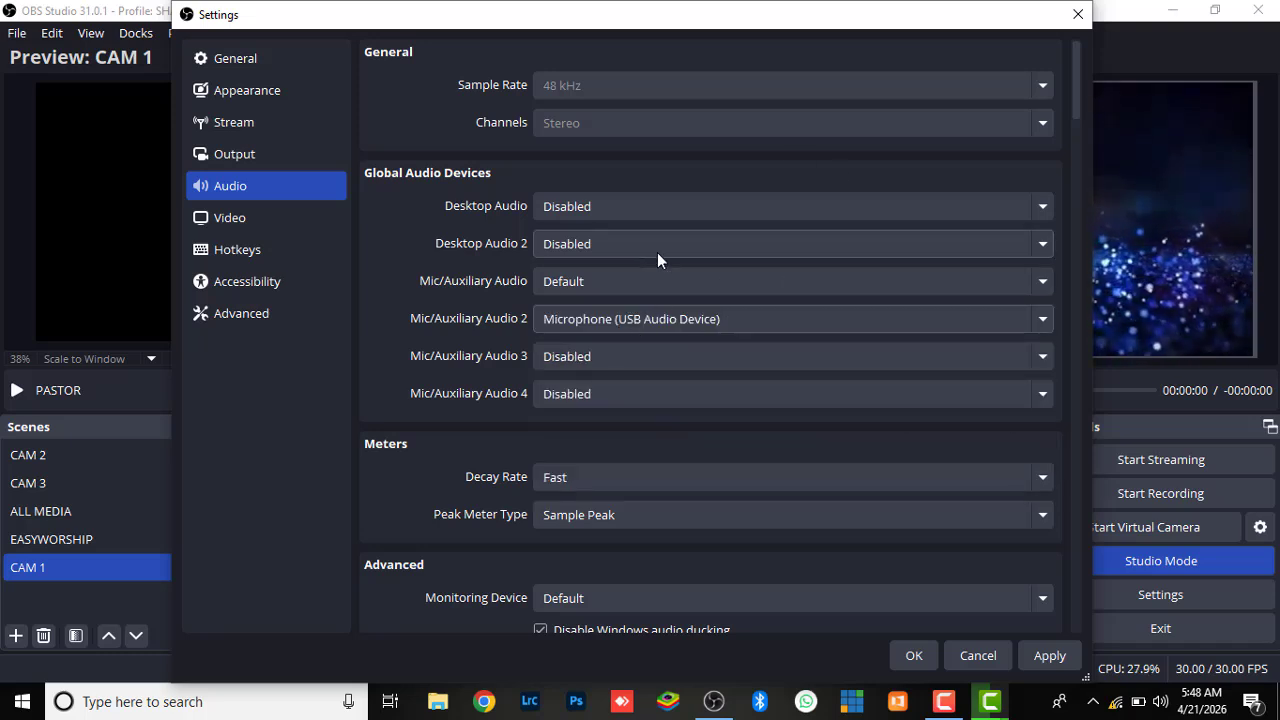
# Set Desktop Audio and Desktop Audio 2 to Speakers (Conexant ISST Audio), and apply the audio settings
pyautogui.click(733, 212)
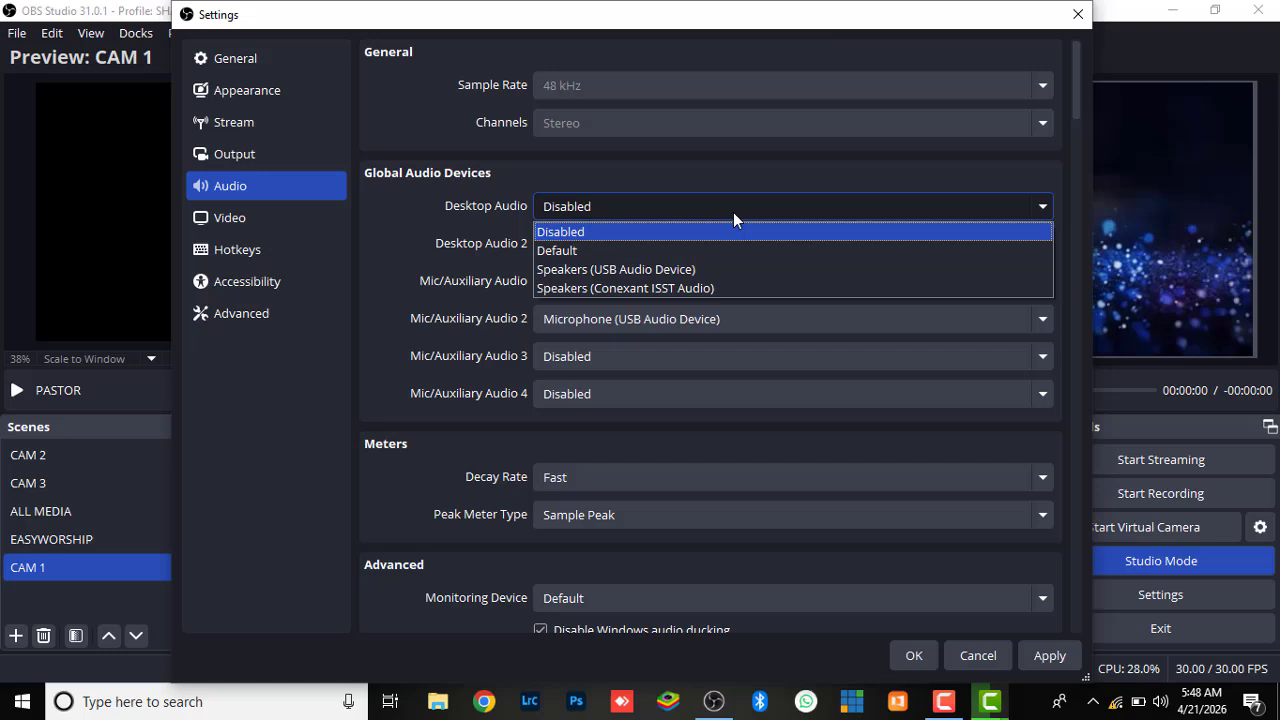
pyautogui.click(662, 290)
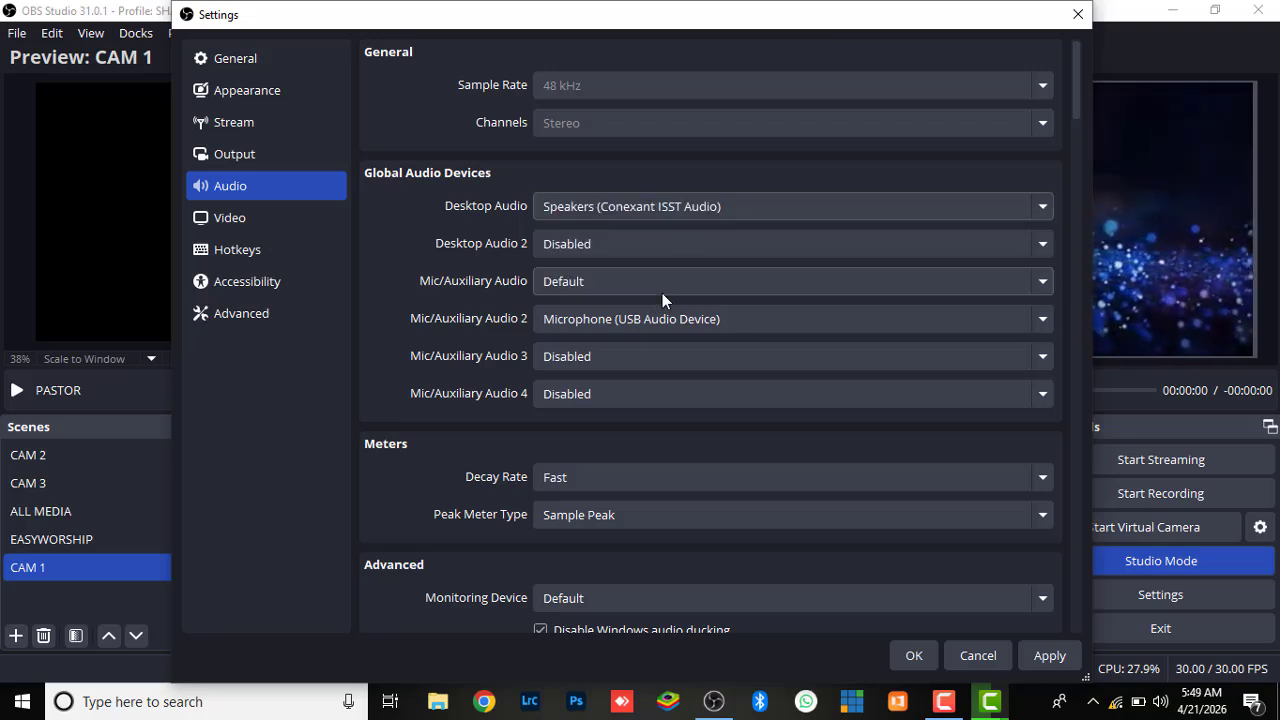
pyautogui.click(717, 247)
pyautogui.click(562, 324)
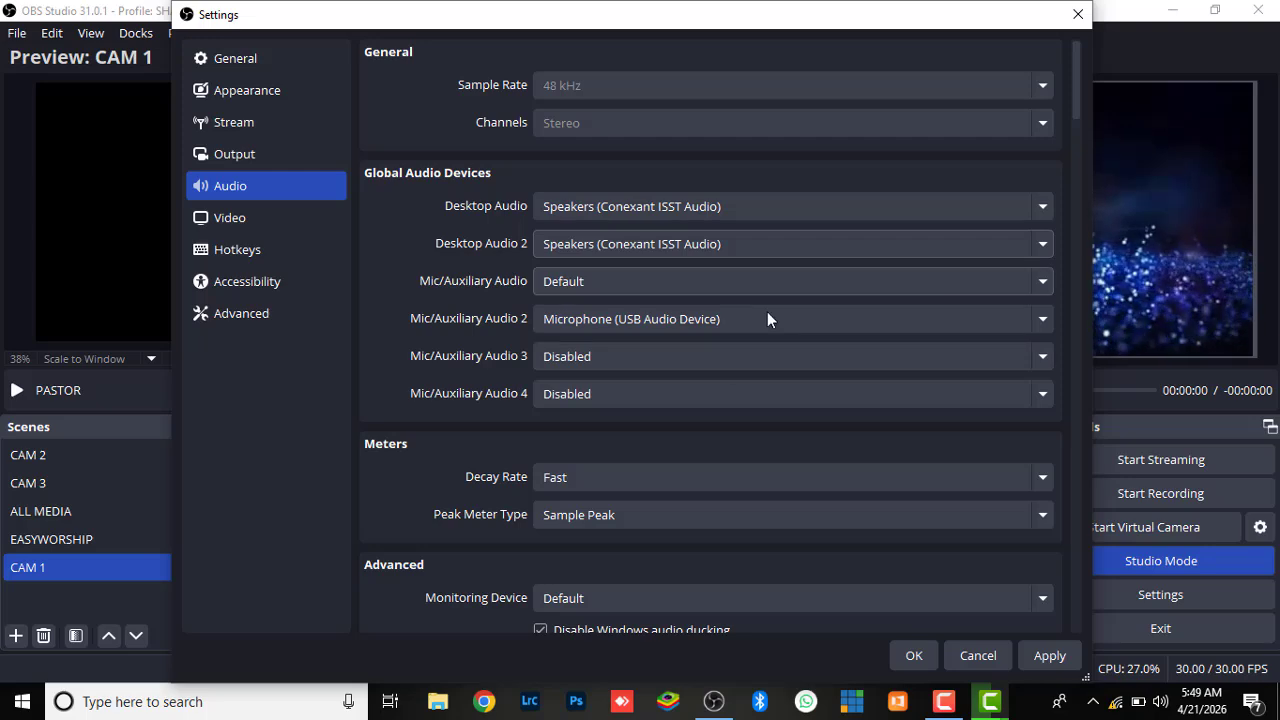
pyautogui.click(1050, 656)
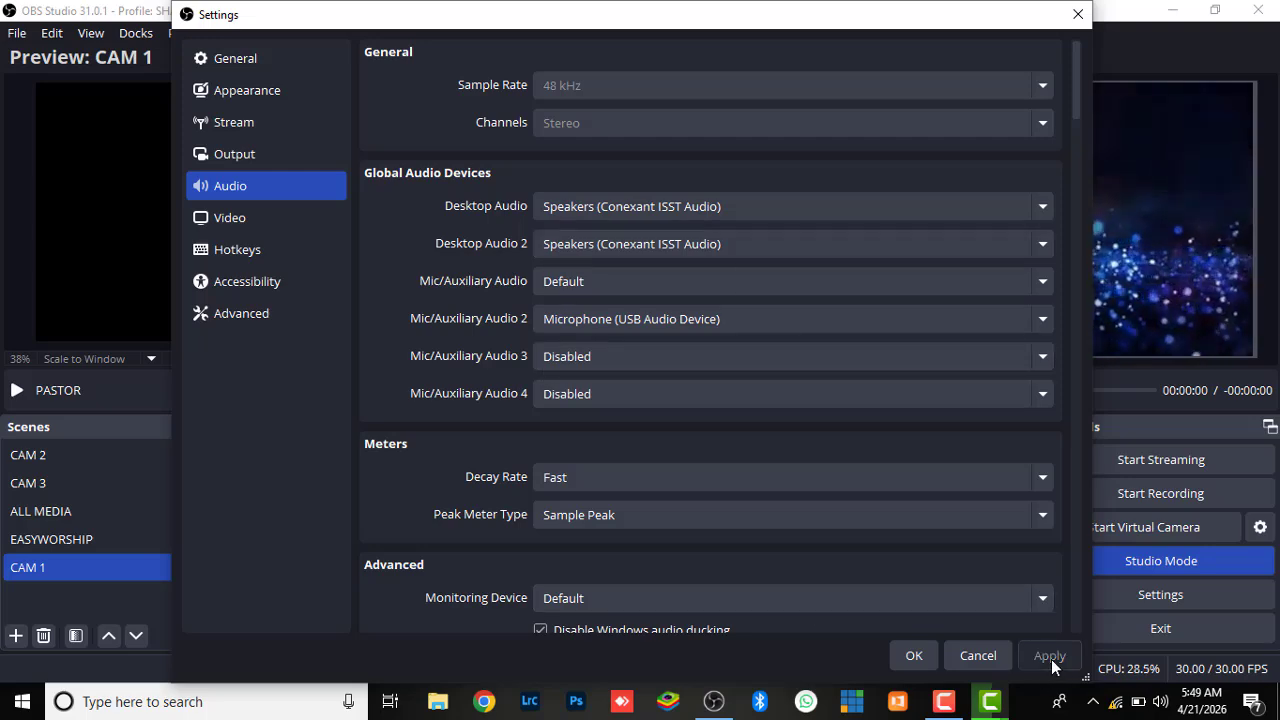
pyautogui.click(910, 656)
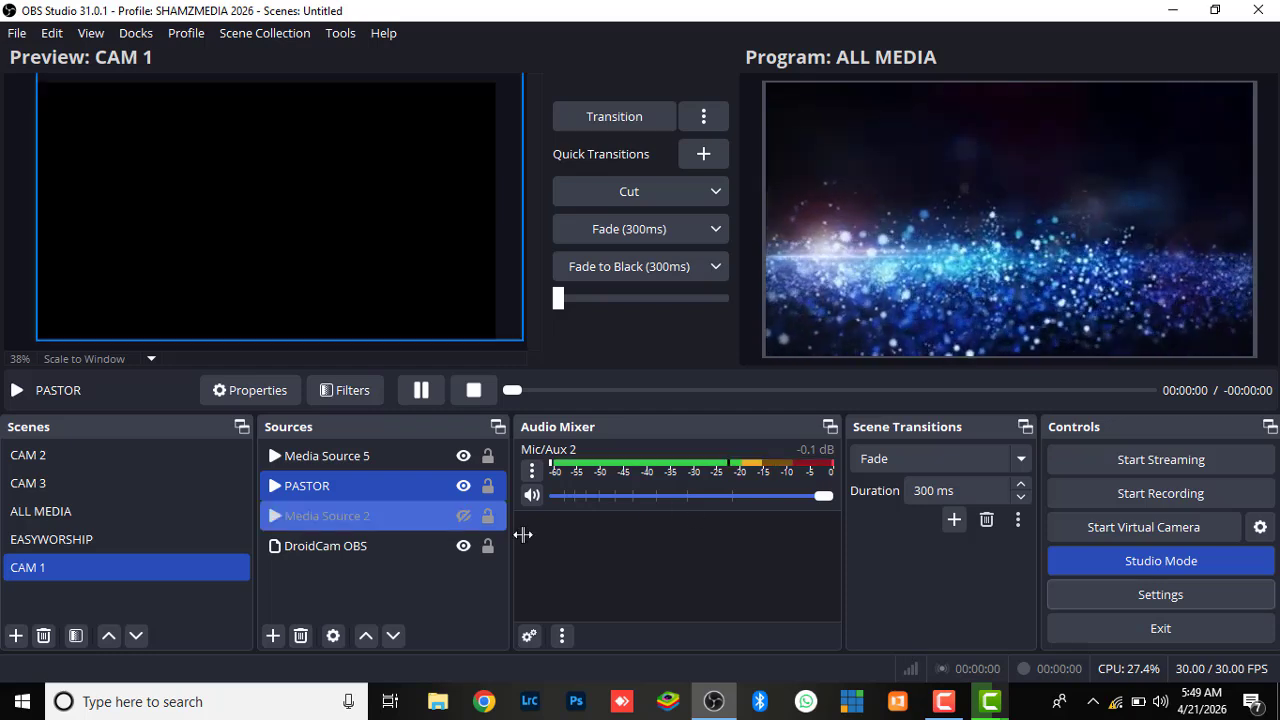
# Select Media Source 5 in the CAM 1 scene and open the Advanced Audio Properties from Mic/Aux 2
pyautogui.click(350, 458)
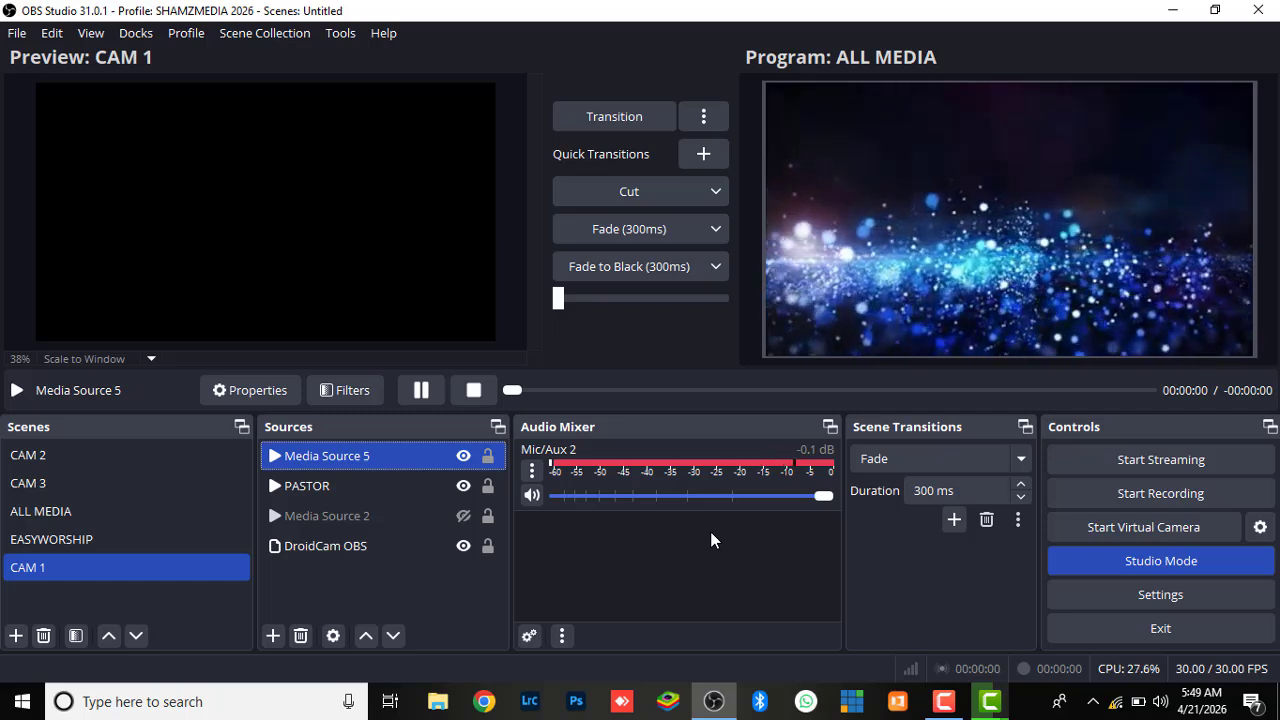
pyautogui.click(535, 472)
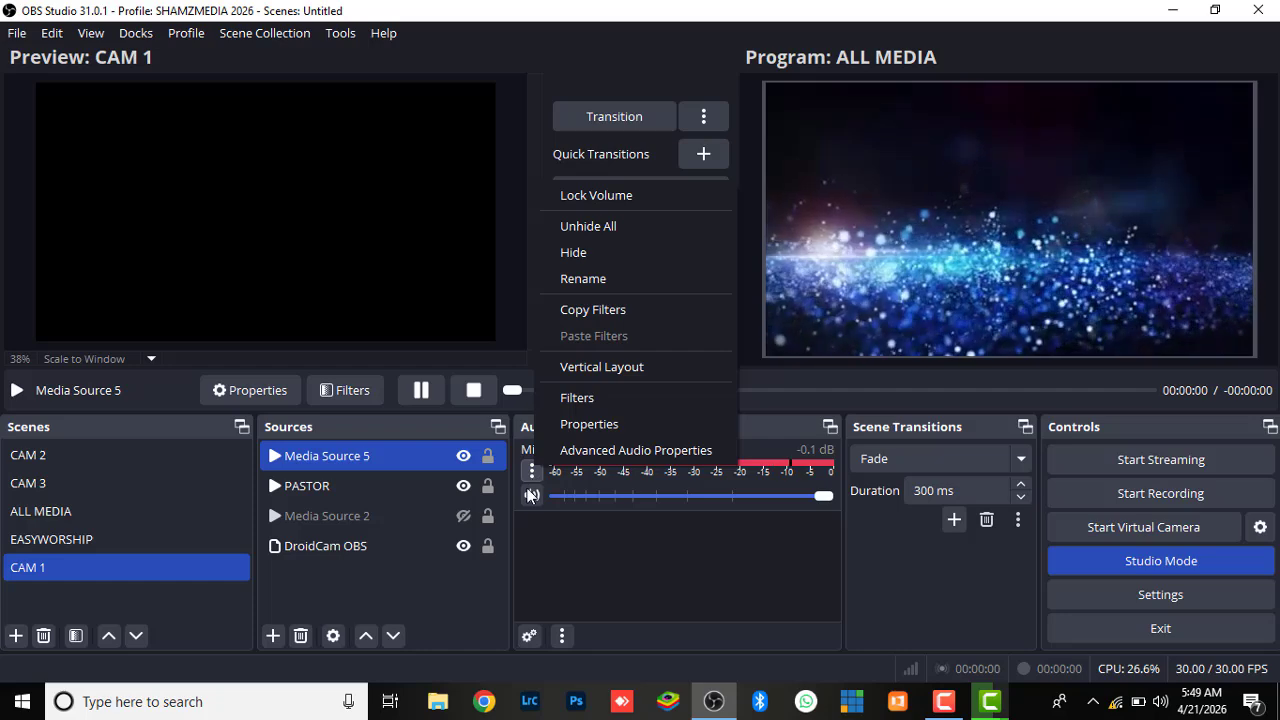
pyautogui.click(596, 451)
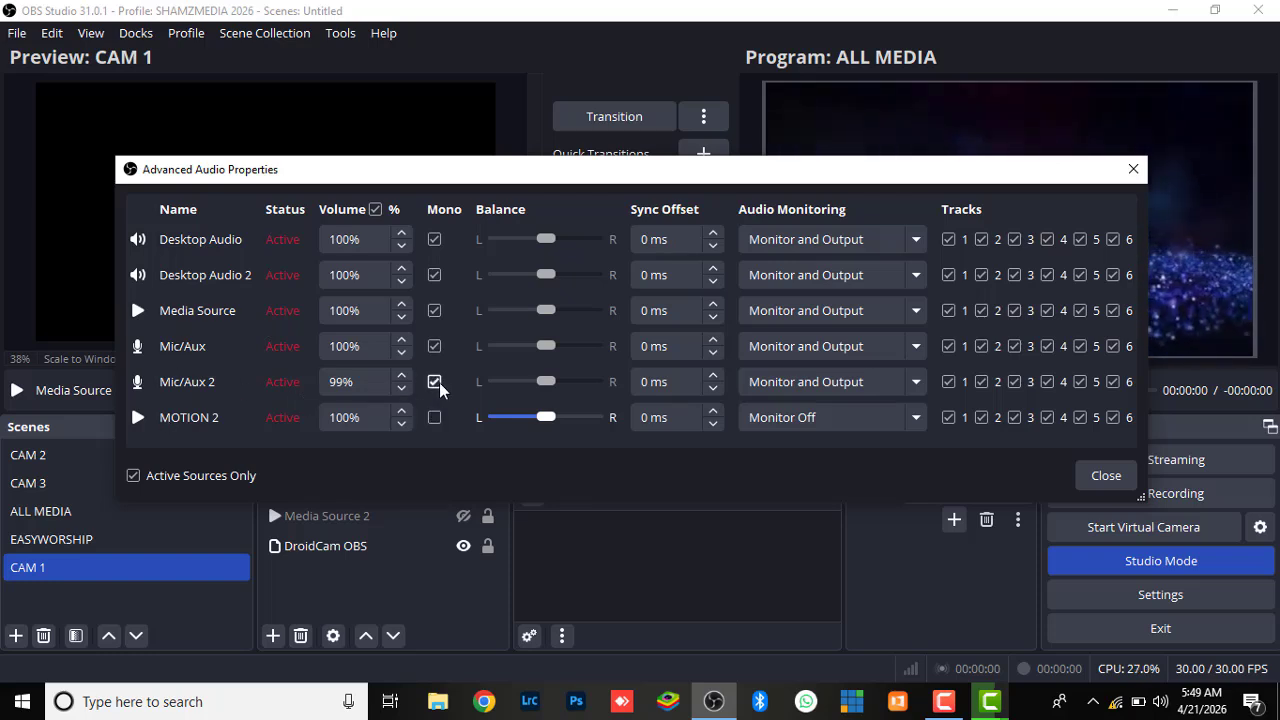
pyautogui.click(435, 239)
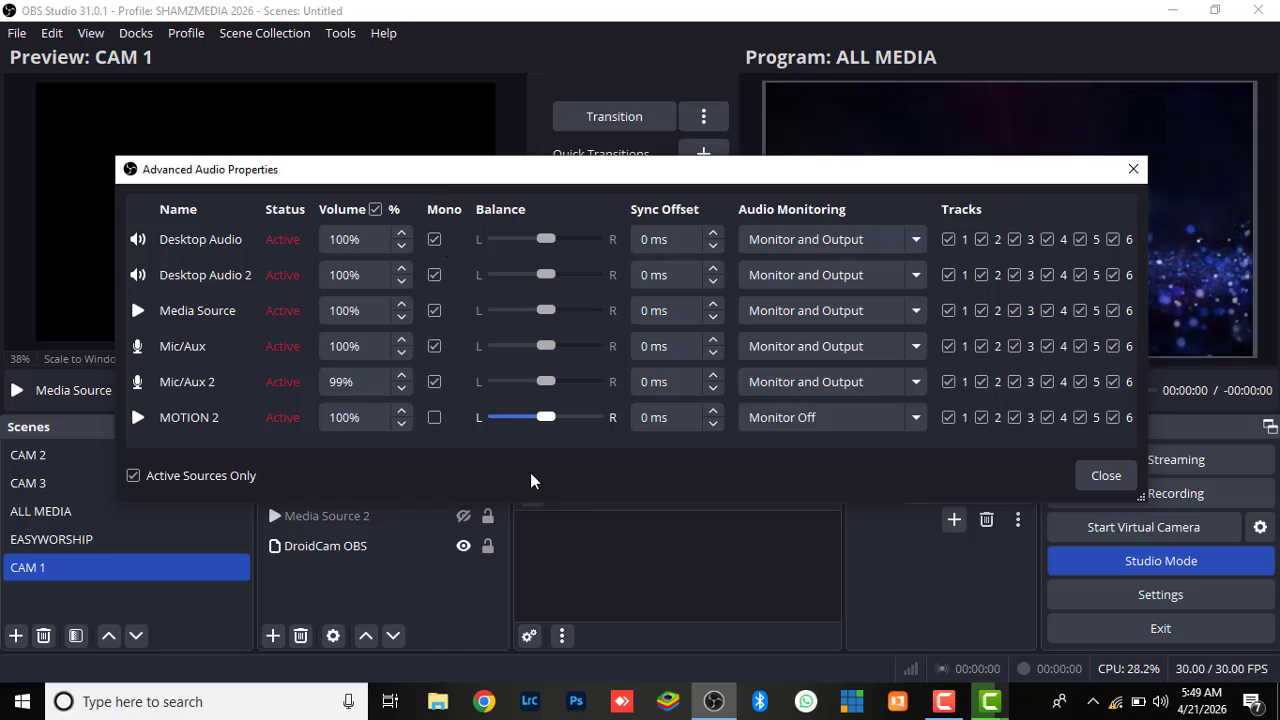
# Set audio monitoring to Monitor Off for Desktop Audio, Desktop Audio 2, Media Source, Mic/Aux and Mic/Aux 2
pyautogui.click(913, 241)
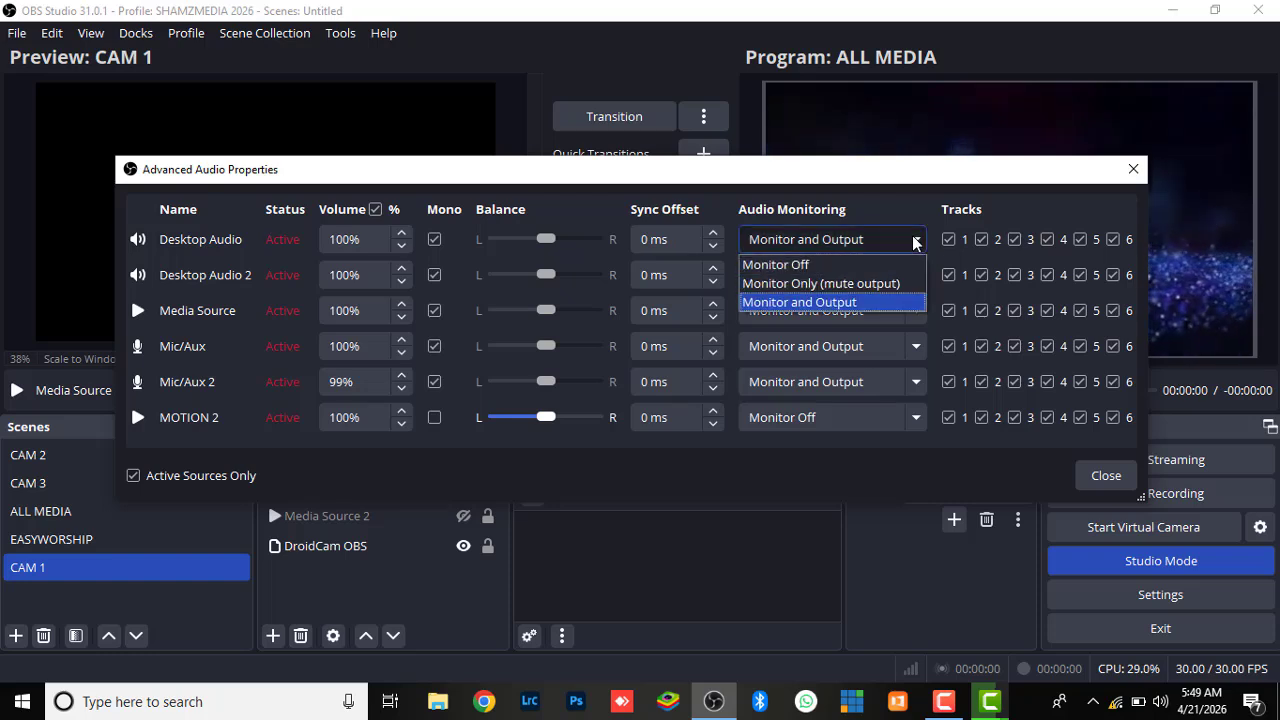
pyautogui.click(847, 265)
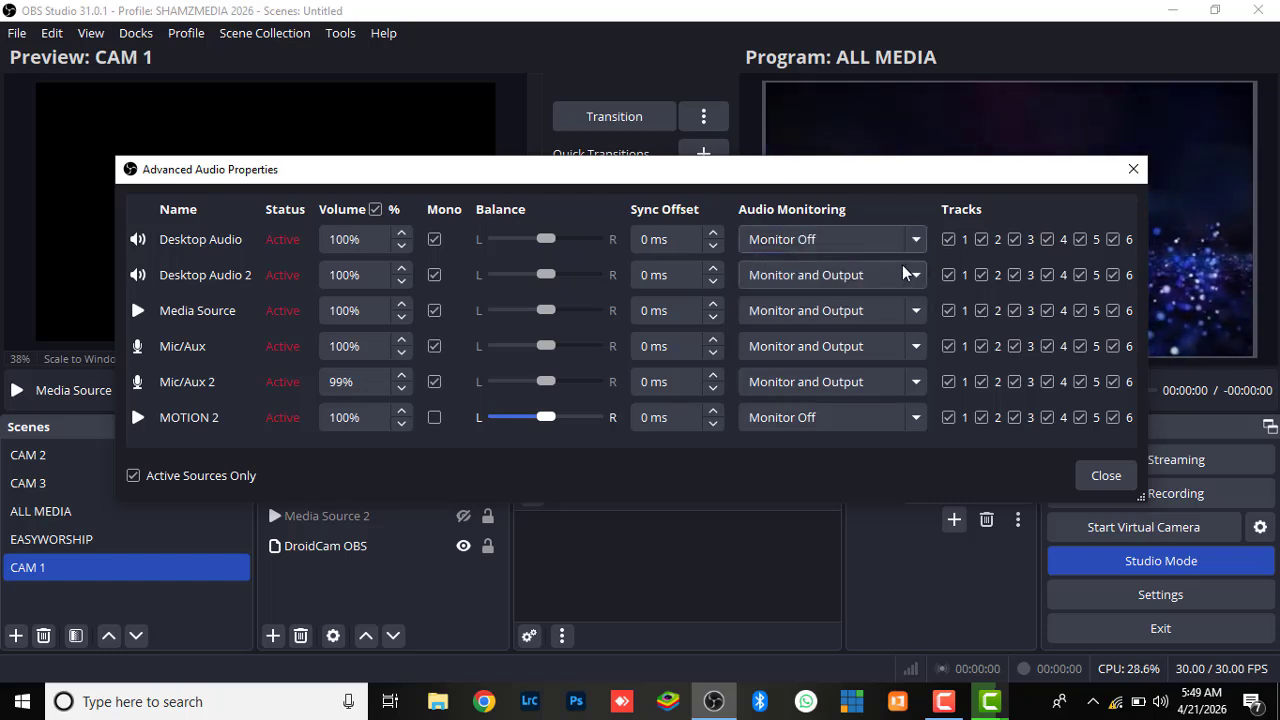
pyautogui.click(917, 274)
pyautogui.click(855, 302)
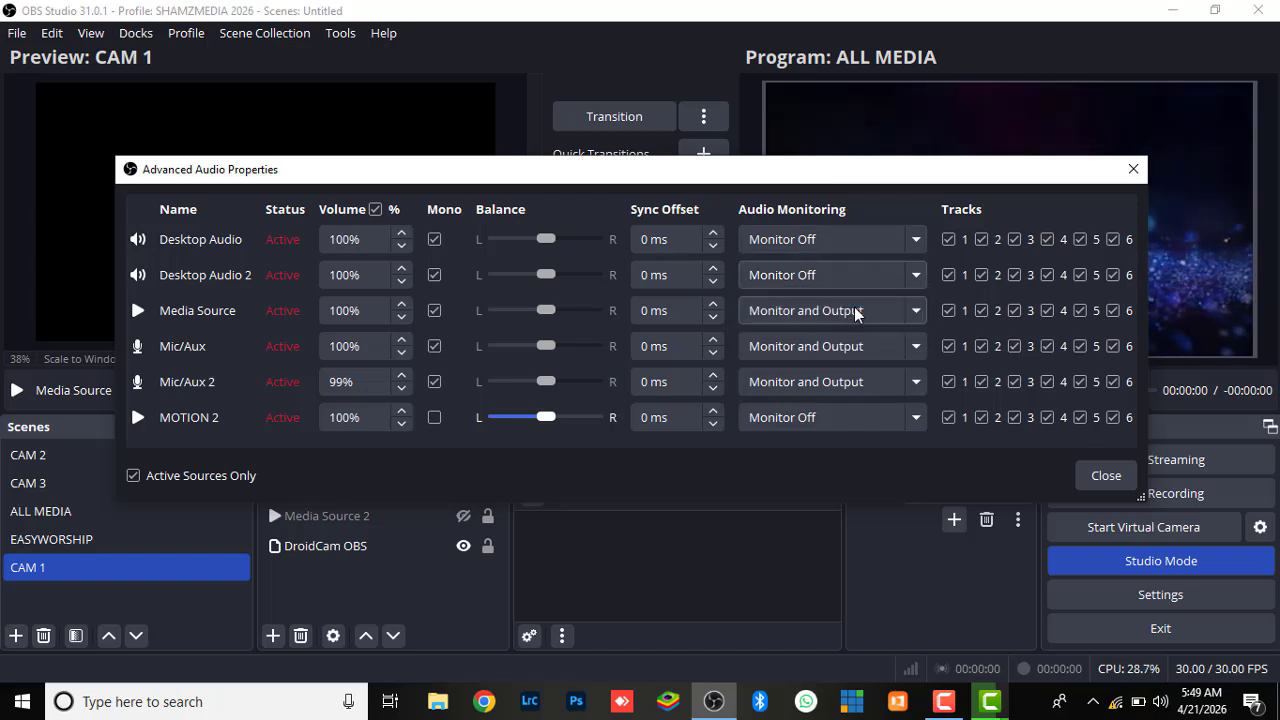
pyautogui.click(922, 309)
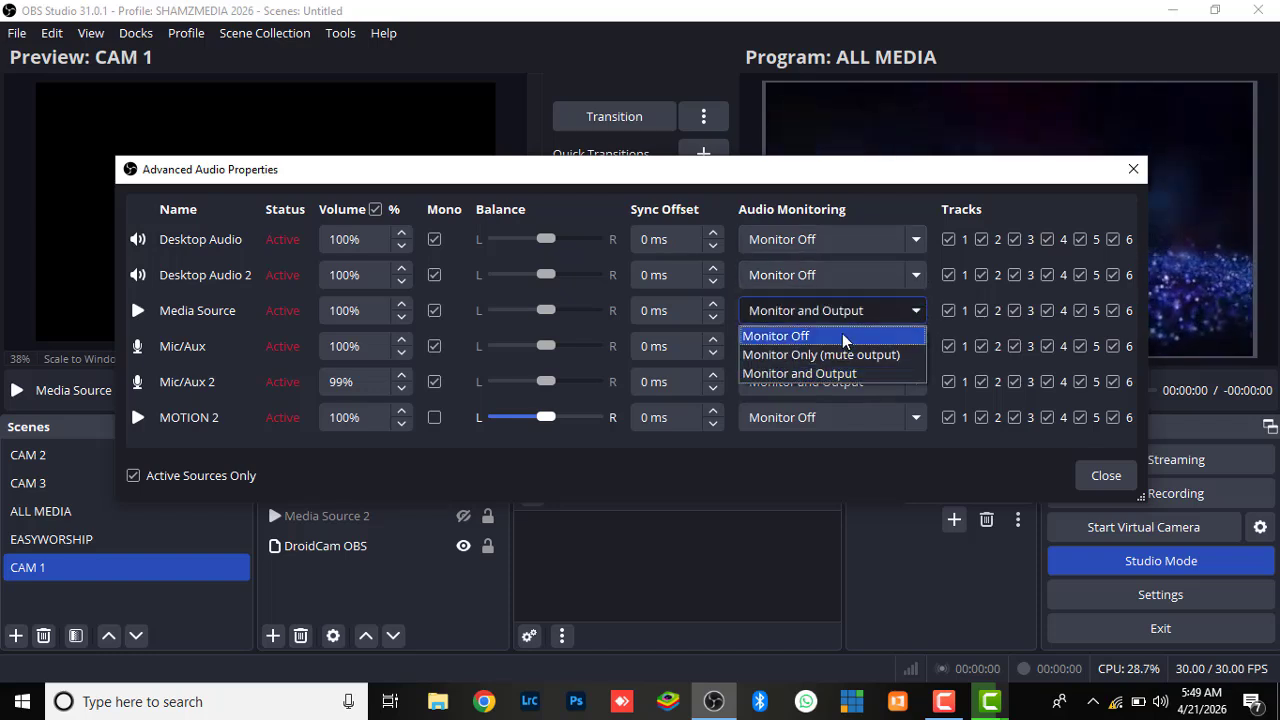
pyautogui.click(842, 333)
pyautogui.click(916, 345)
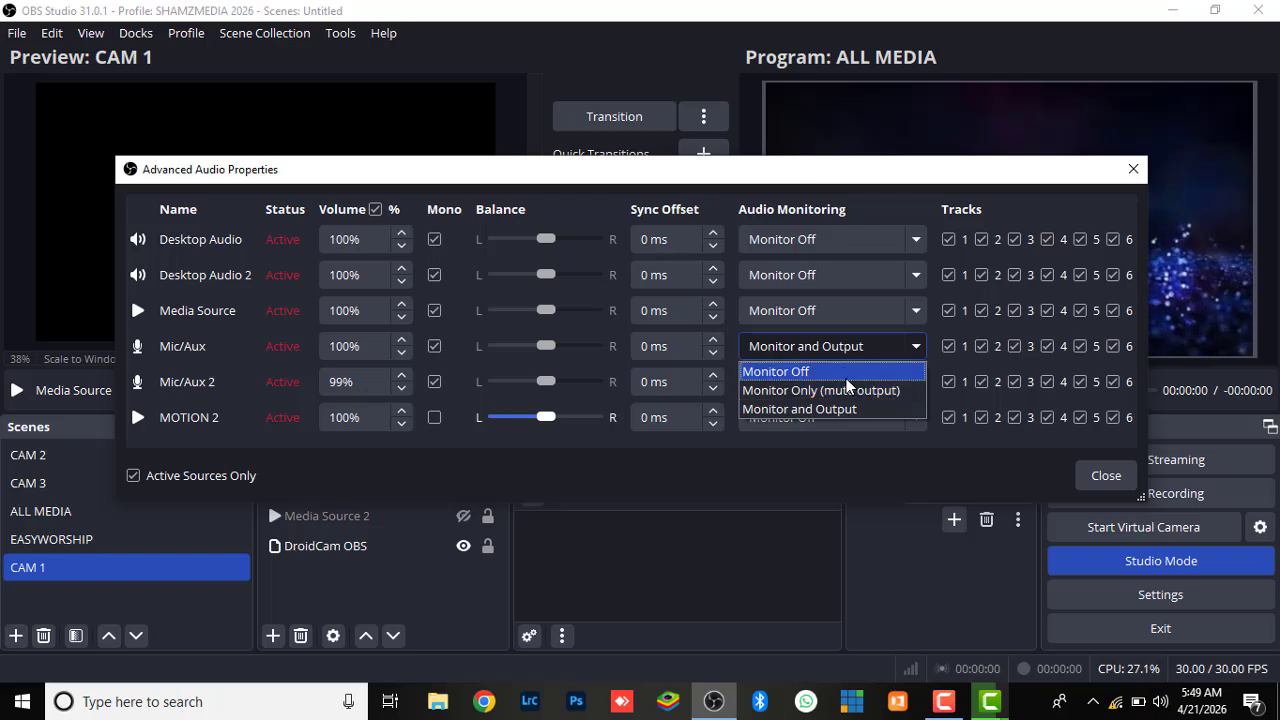
pyautogui.click(846, 376)
pyautogui.click(920, 386)
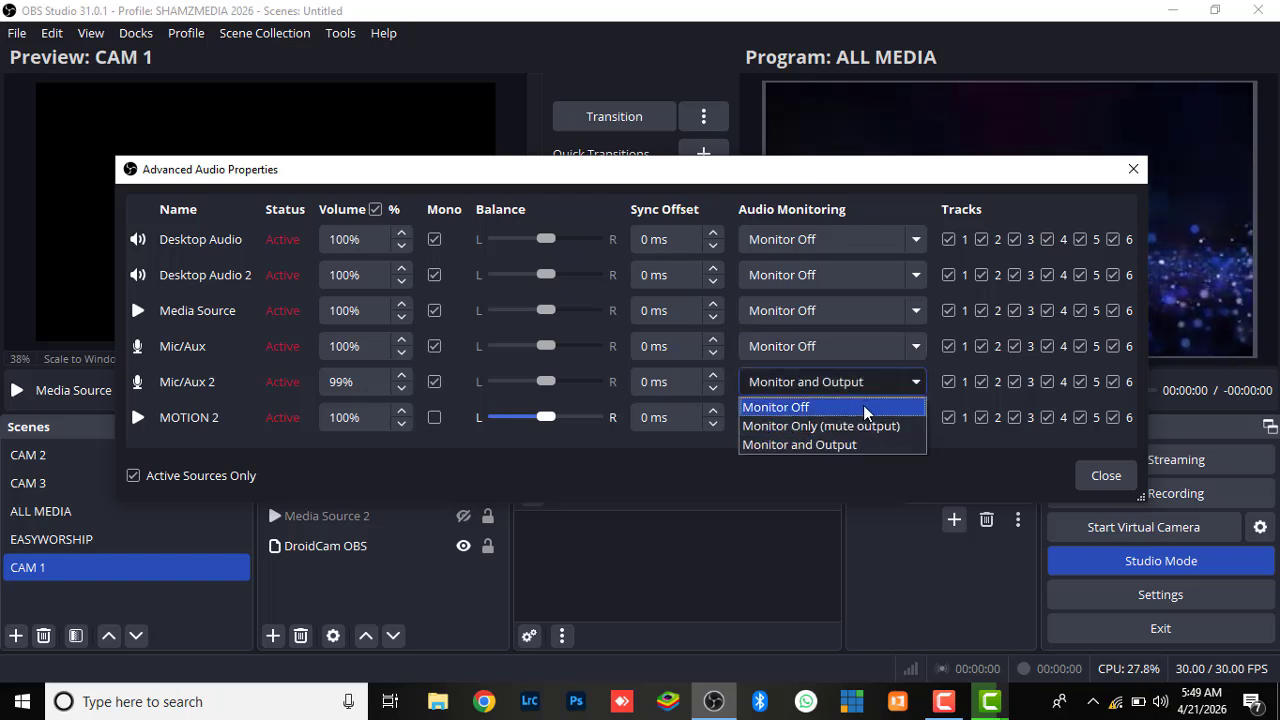
pyautogui.click(860, 406)
# Set audio monitoring to Monitor and Output for Mic/Aux 2, Mic/Aux, Media Source, Desktop Audio 2 and Desktop Audio, and close the properties
pyautogui.click(917, 382)
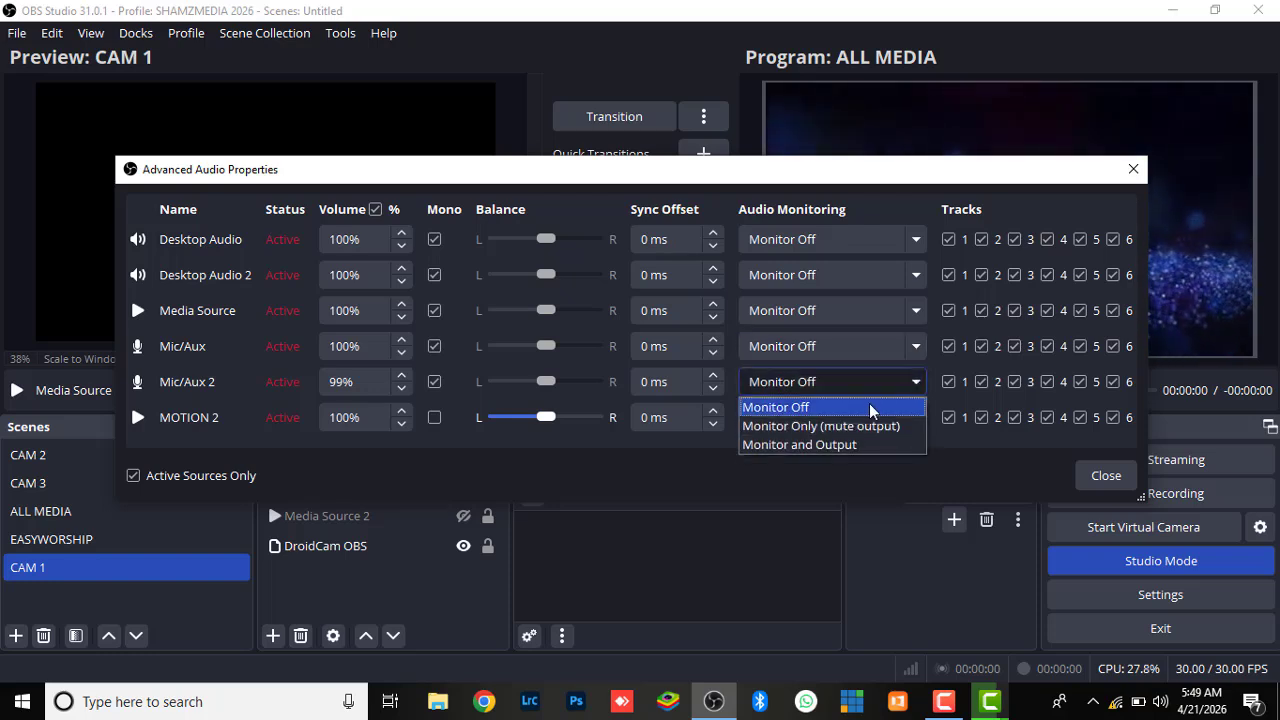
pyautogui.click(856, 446)
pyautogui.click(884, 346)
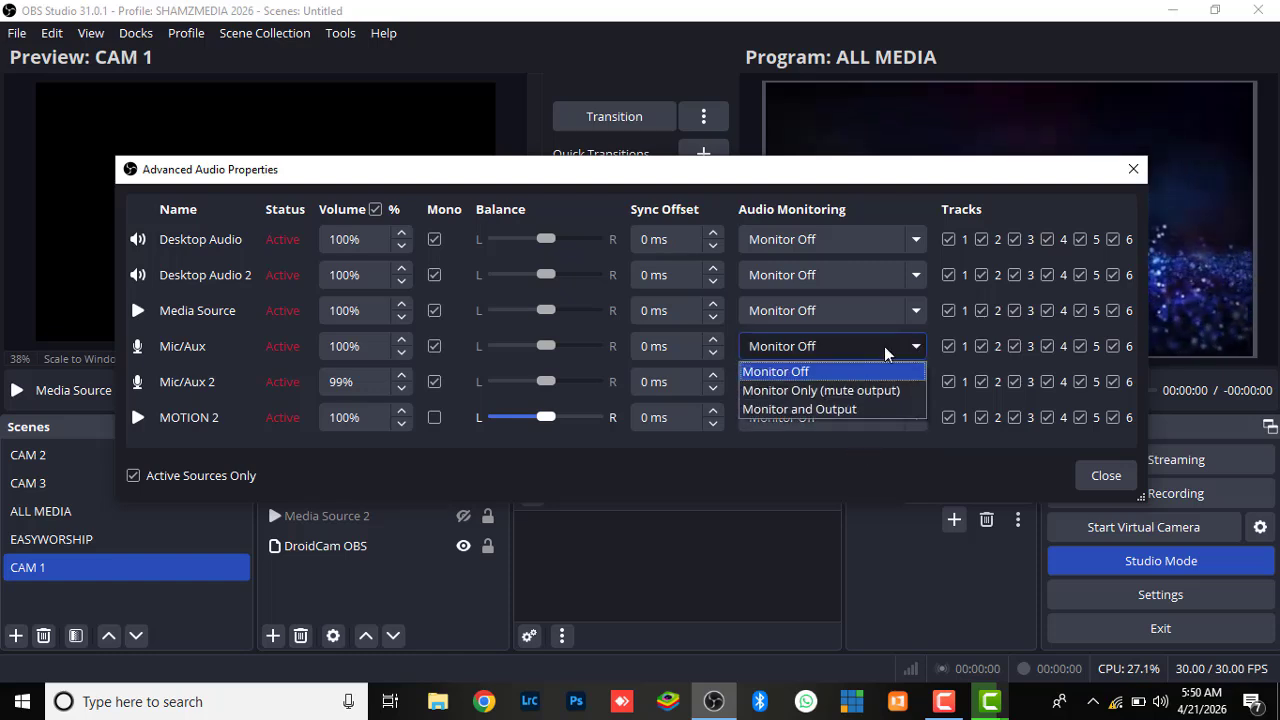
pyautogui.click(867, 338)
pyautogui.scroll(-2, 866, 345)
pyautogui.click(914, 312)
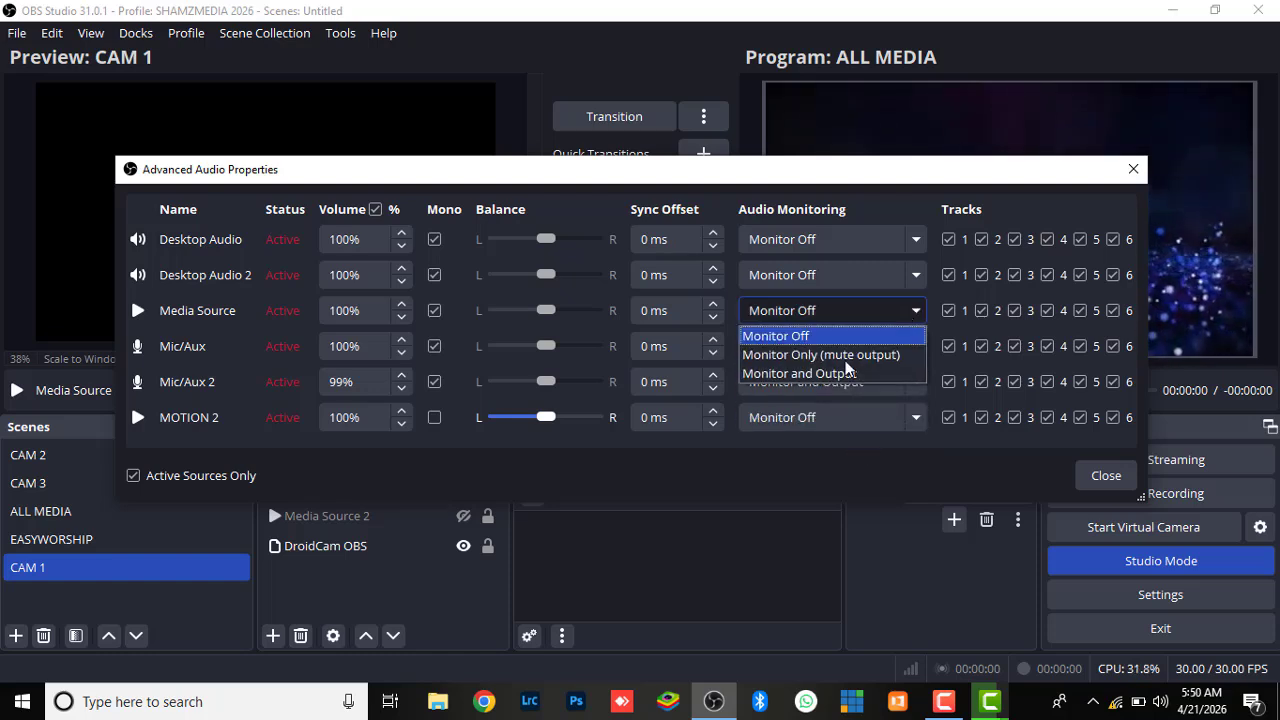
pyautogui.click(836, 375)
pyautogui.click(909, 275)
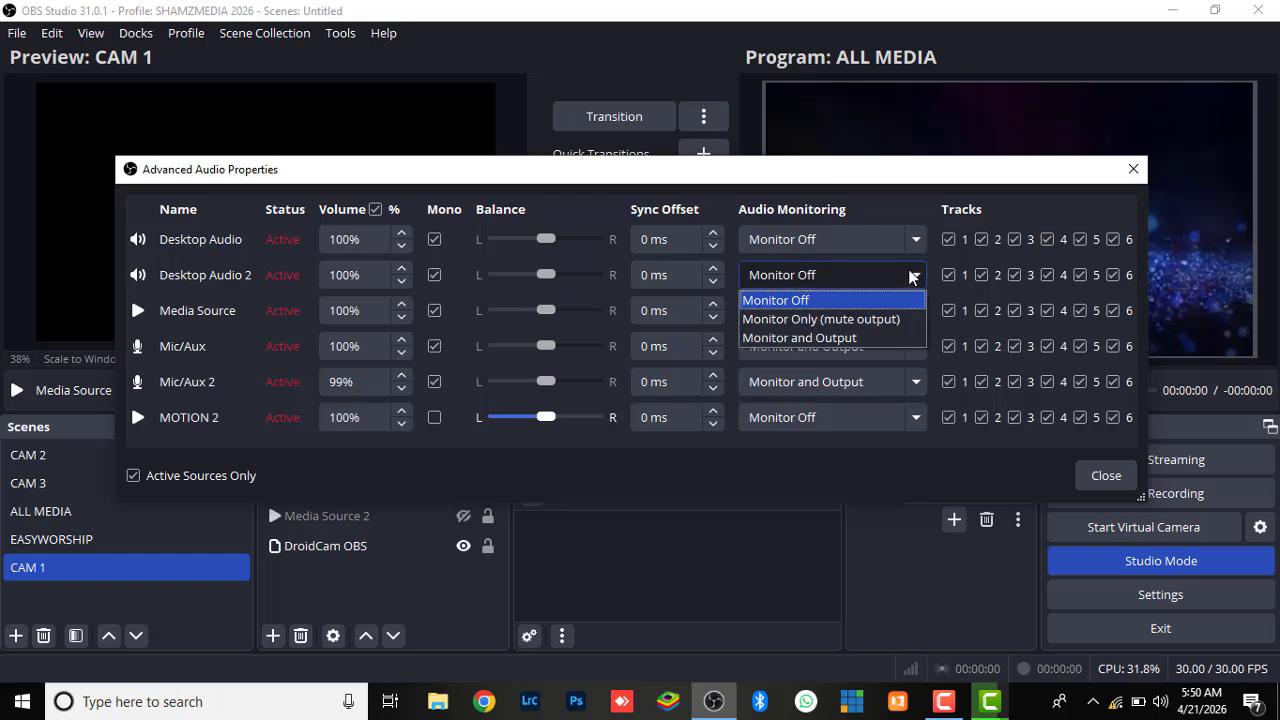
pyautogui.click(830, 338)
pyautogui.click(912, 241)
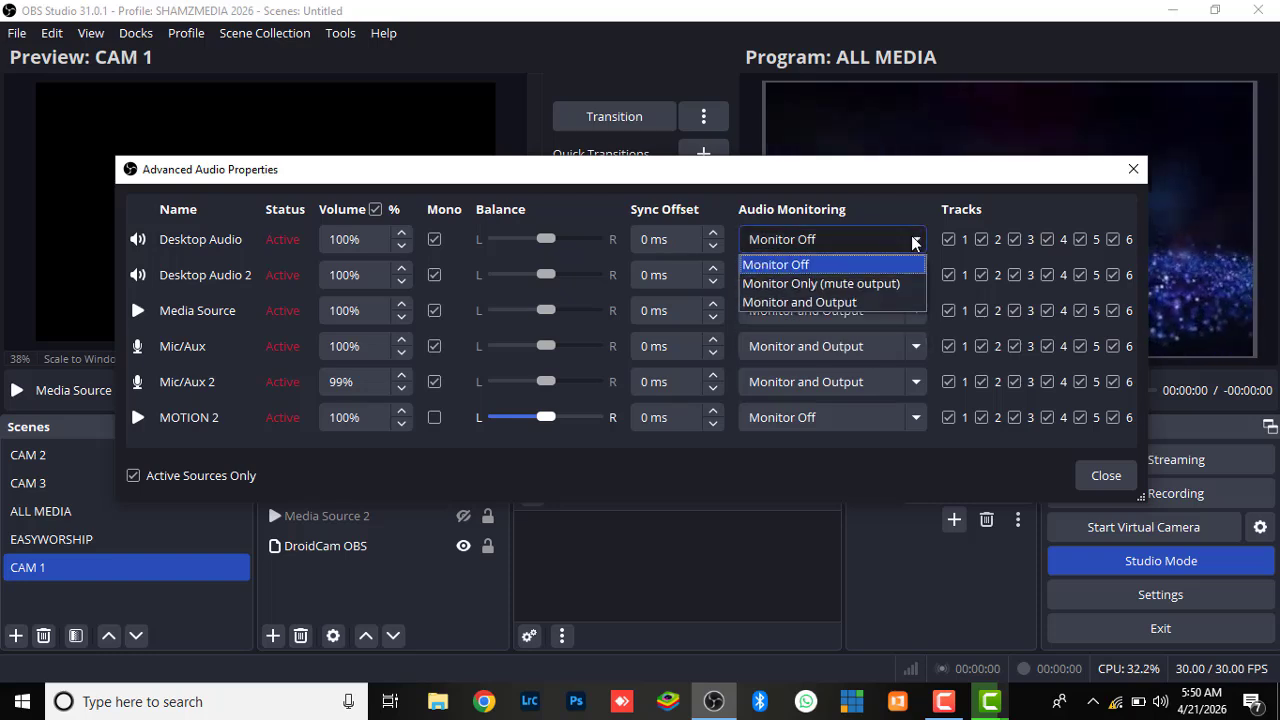
pyautogui.click(874, 302)
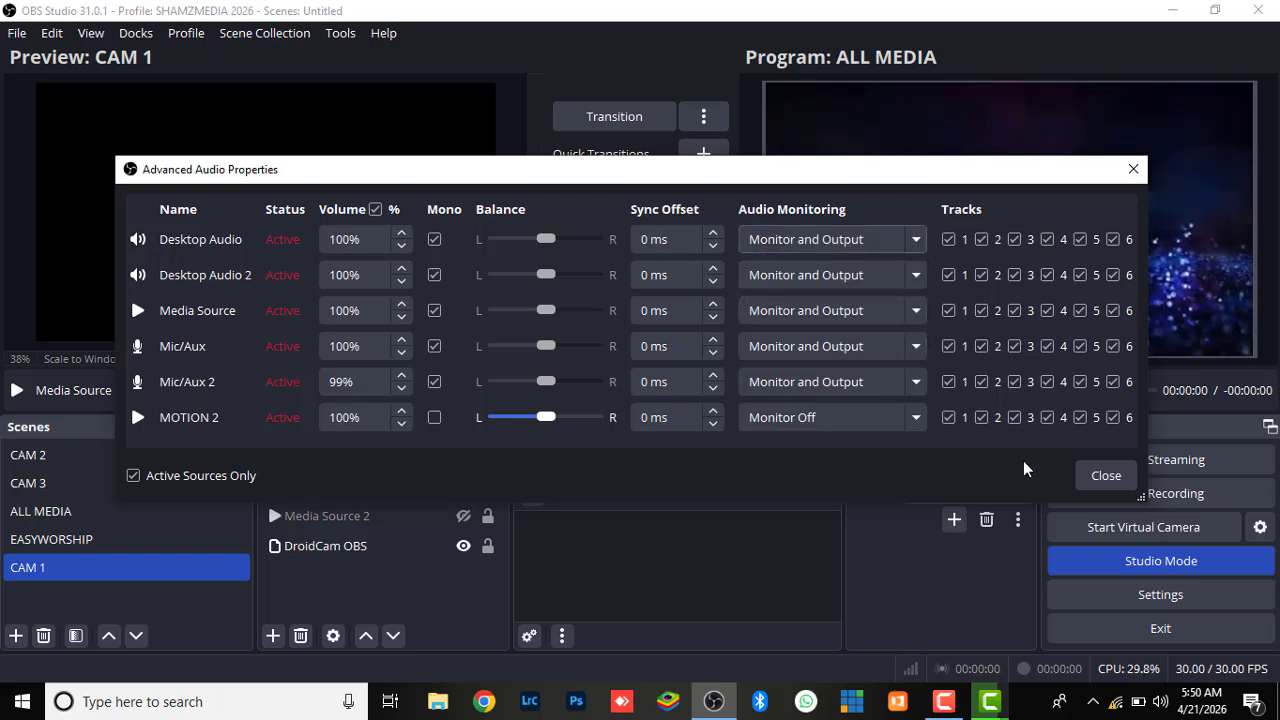
pyautogui.click(1104, 474)
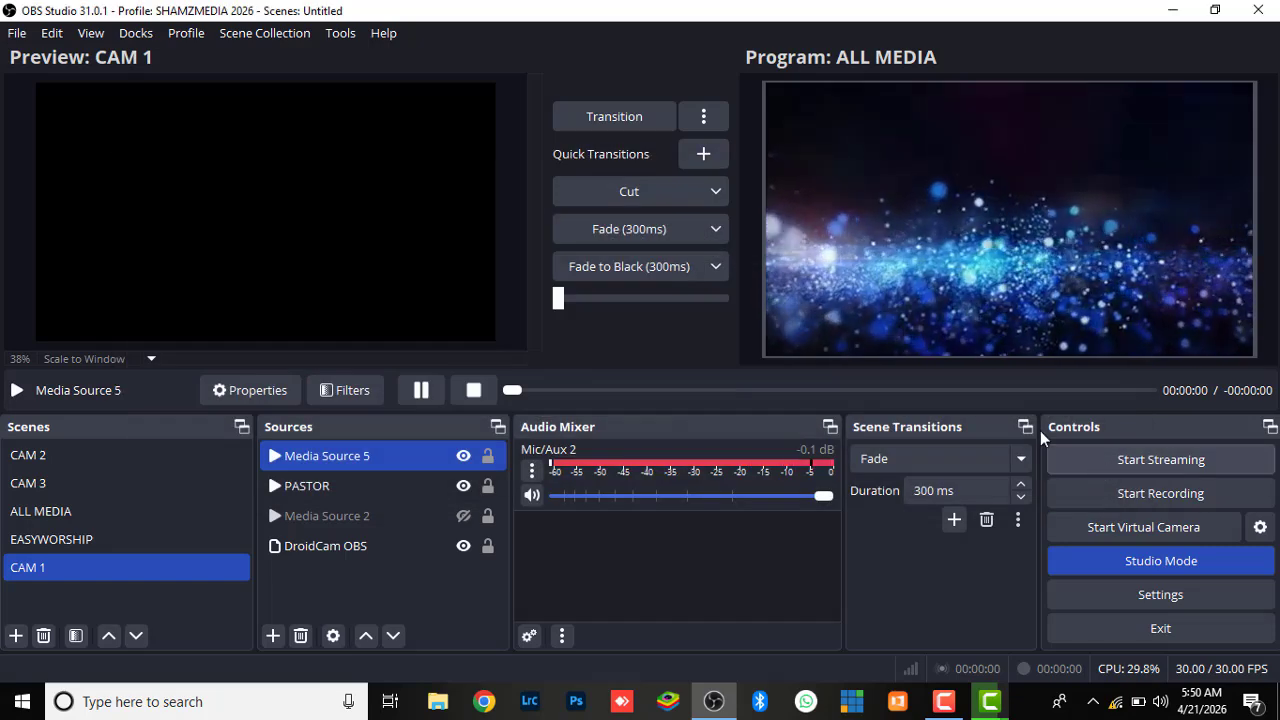
pyautogui.click(532, 492)
pyautogui.click(532, 493)
pyautogui.keyDown('ctrl'); pyautogui.click(478, 495); pyautogui.keyUp('ctrl')
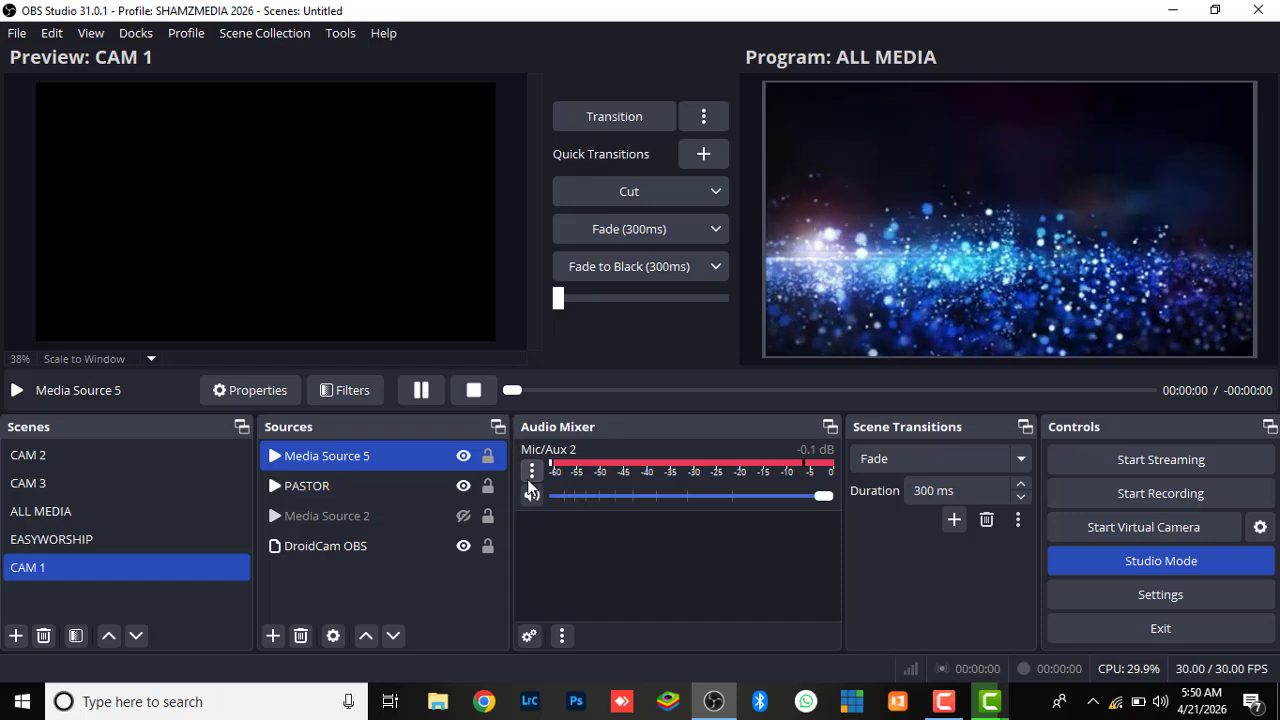
# In the Advanced Audio Properties, turn off Mono for Mic/Aux 2 and set its audio monitoring to Monitor Off
pyautogui.click(532, 470)
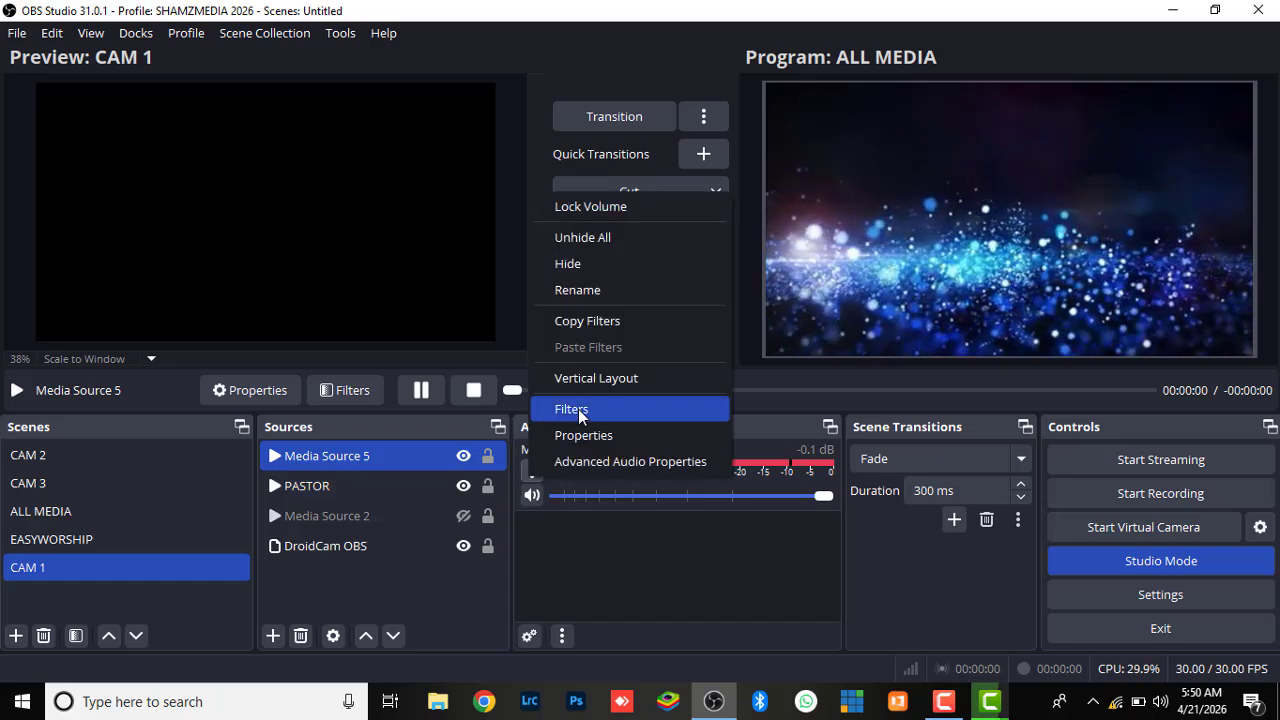
pyautogui.click(603, 459)
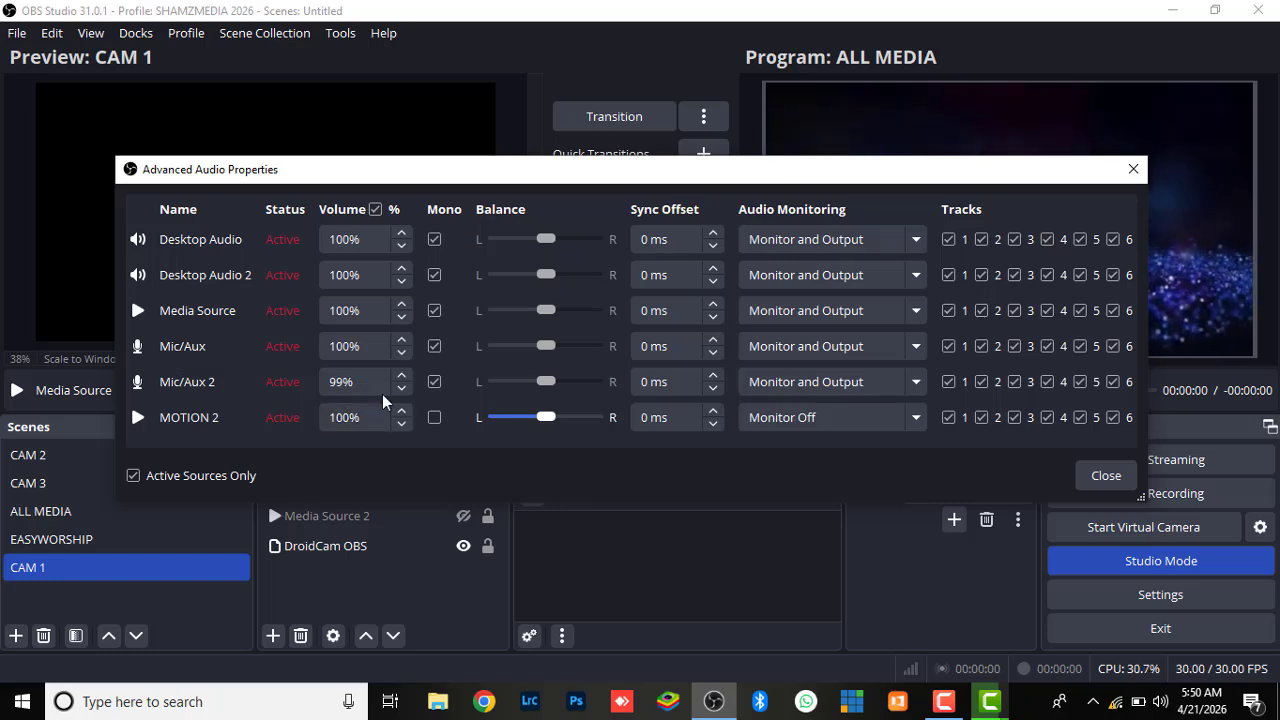
pyautogui.click(437, 383)
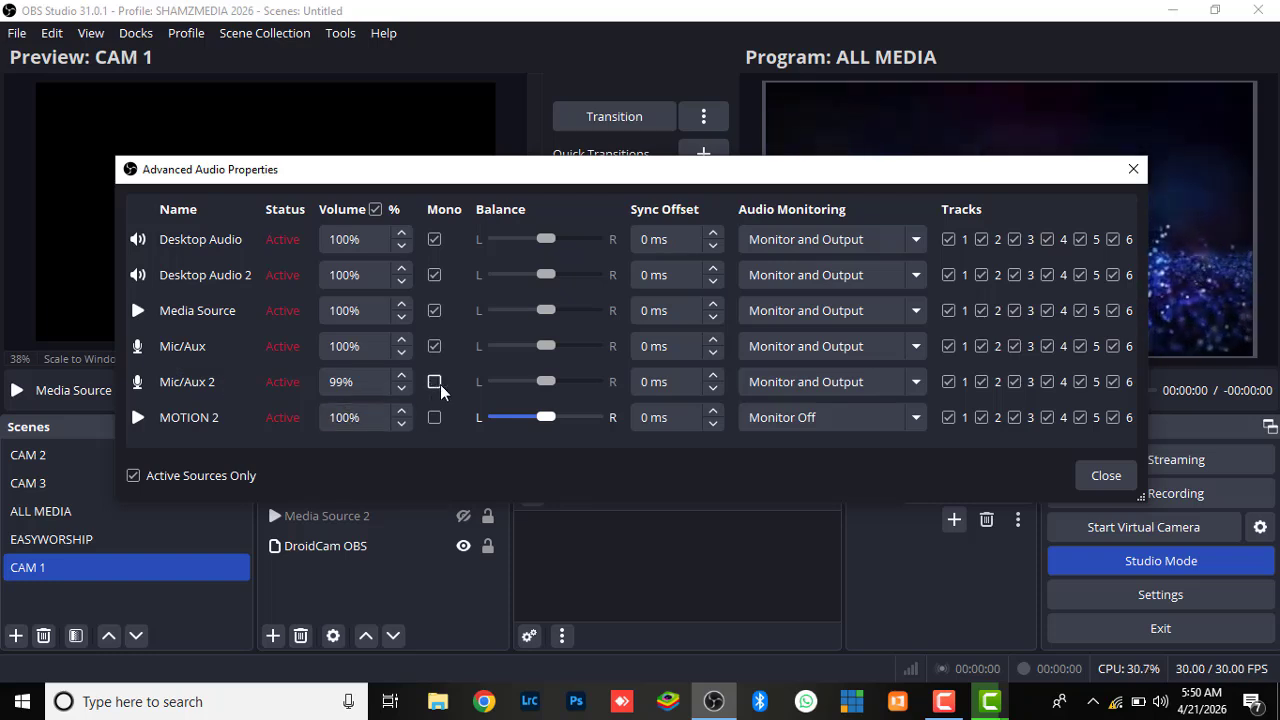
pyautogui.click(920, 387)
pyautogui.click(830, 407)
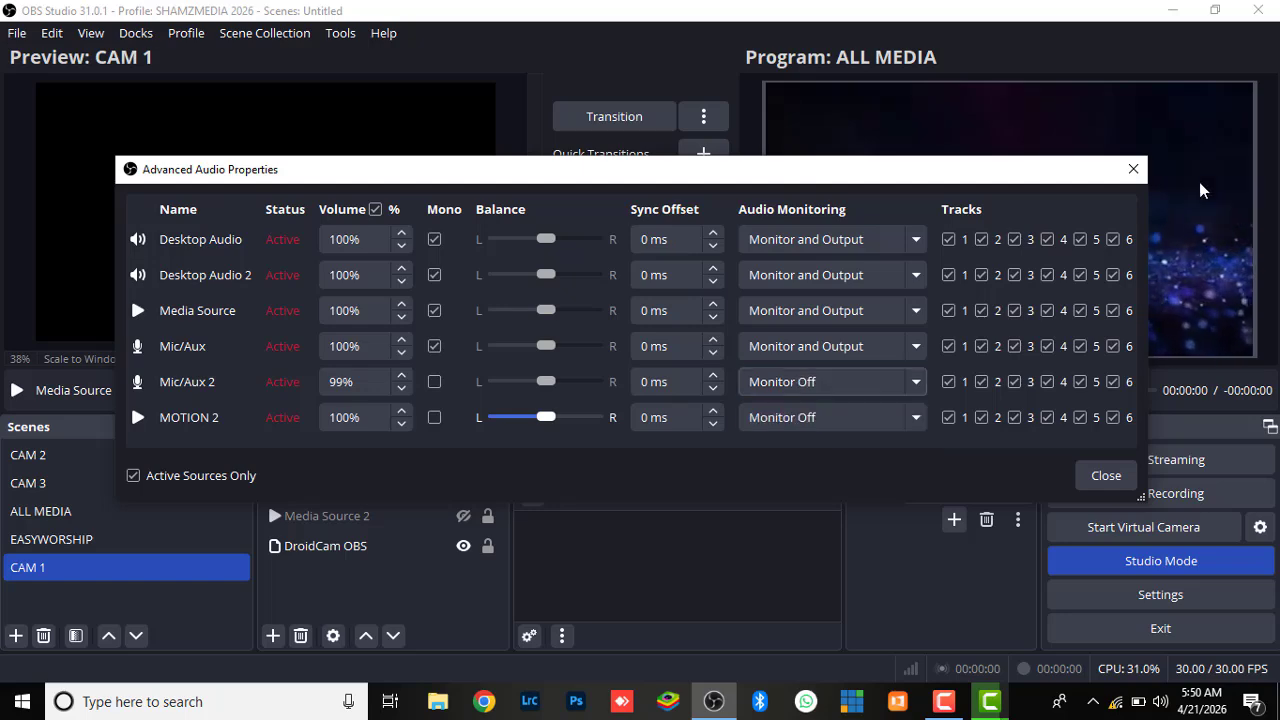
pyautogui.click(1104, 474)
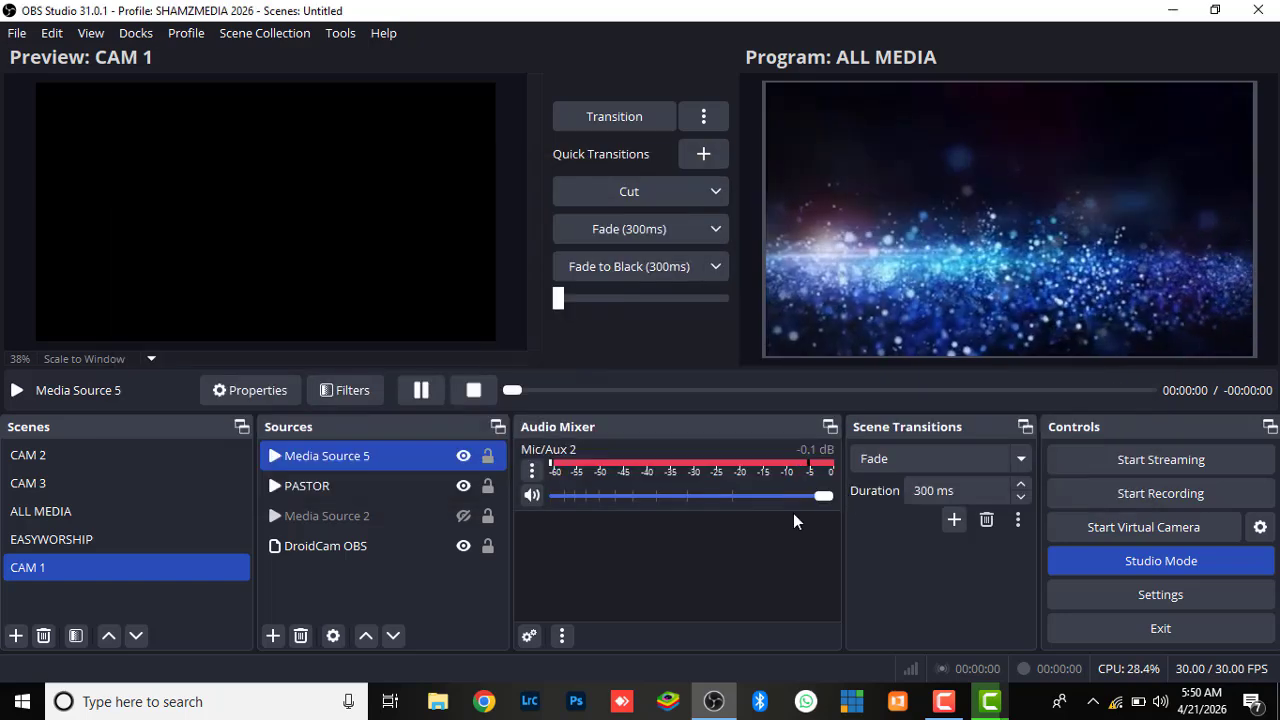
# Reopen the Advanced Audio Properties, set Mic/Aux 2 audio monitoring to Monitor and Output, and close them
pyautogui.click(532, 472)
pyautogui.click(604, 459)
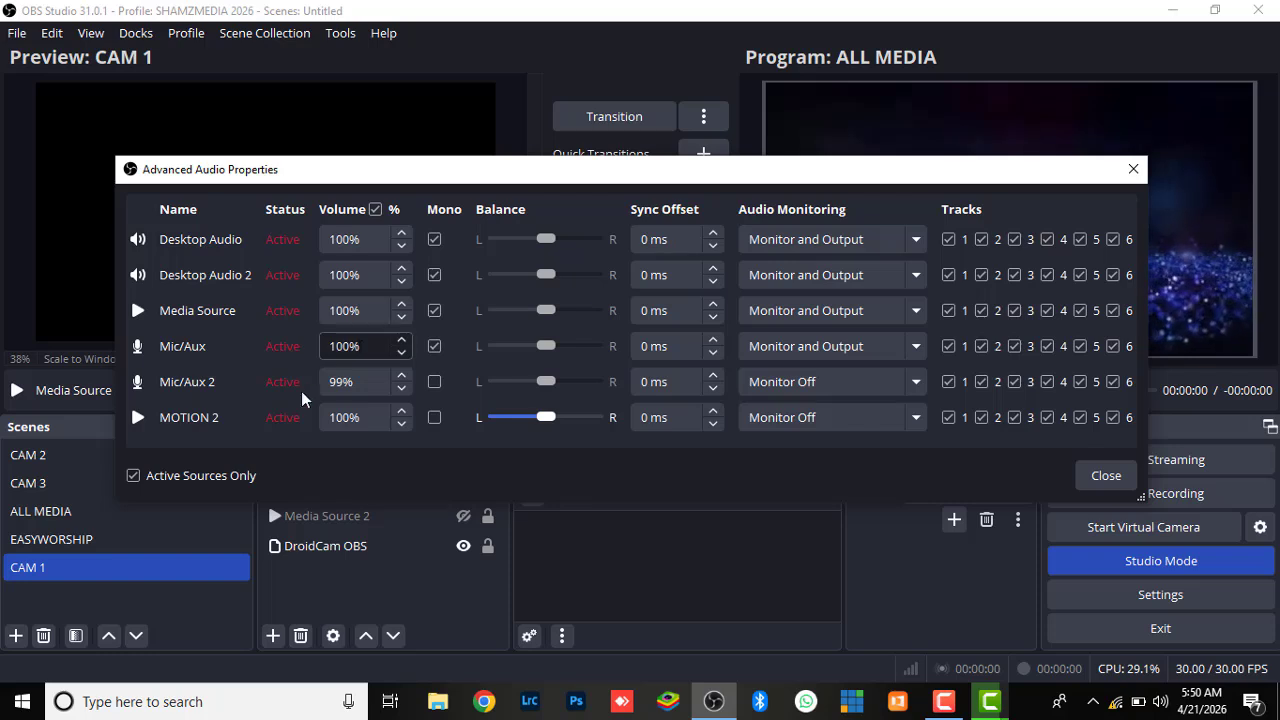
pyautogui.click(916, 382)
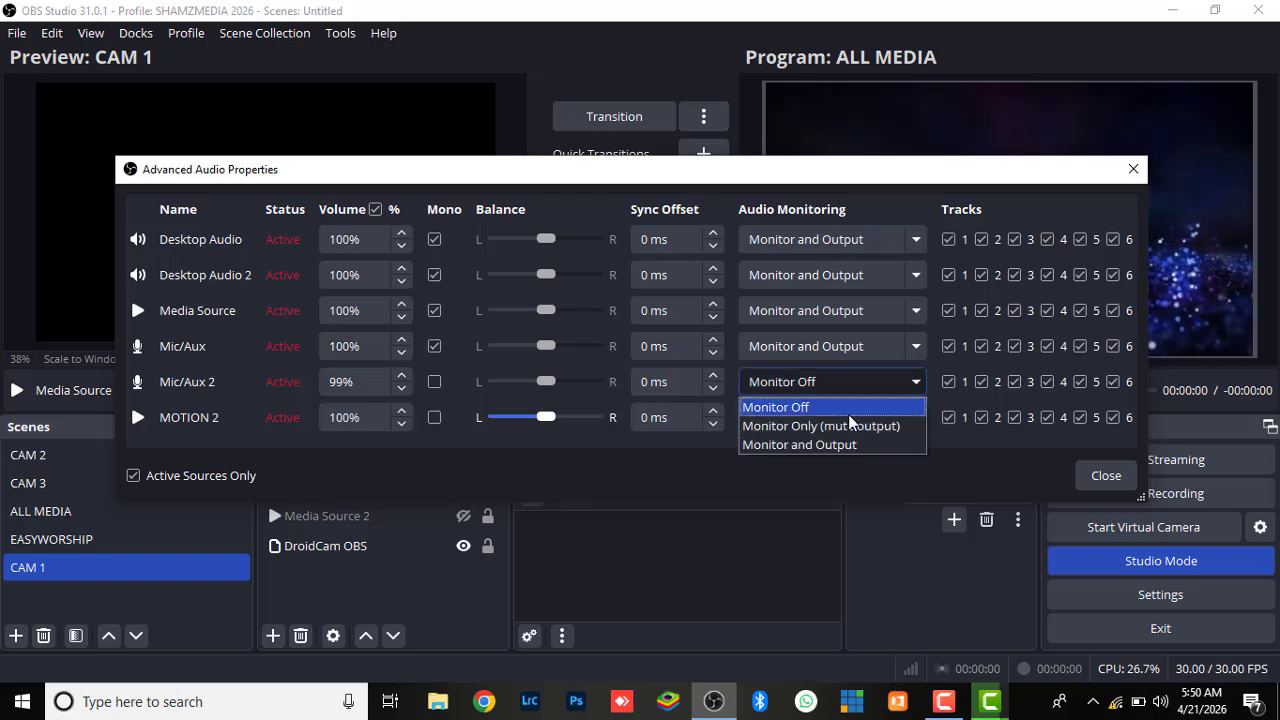
pyautogui.press('Escape')
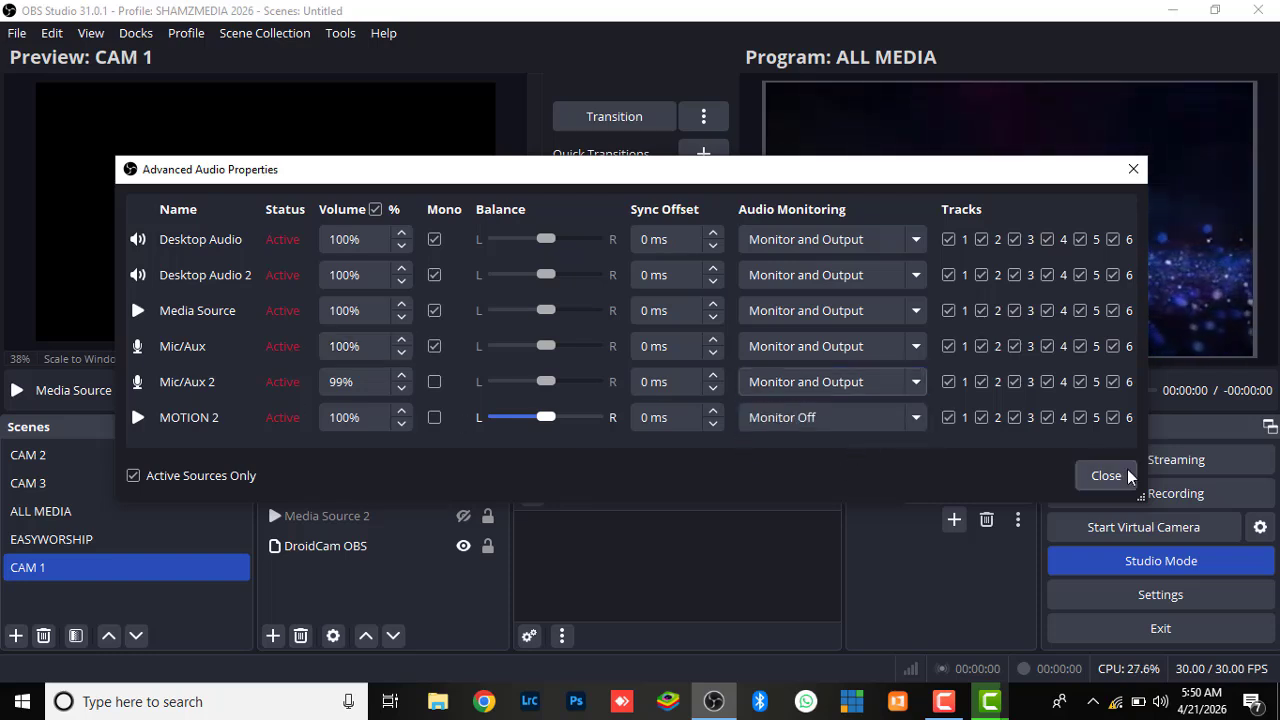
pyautogui.click(1102, 474)
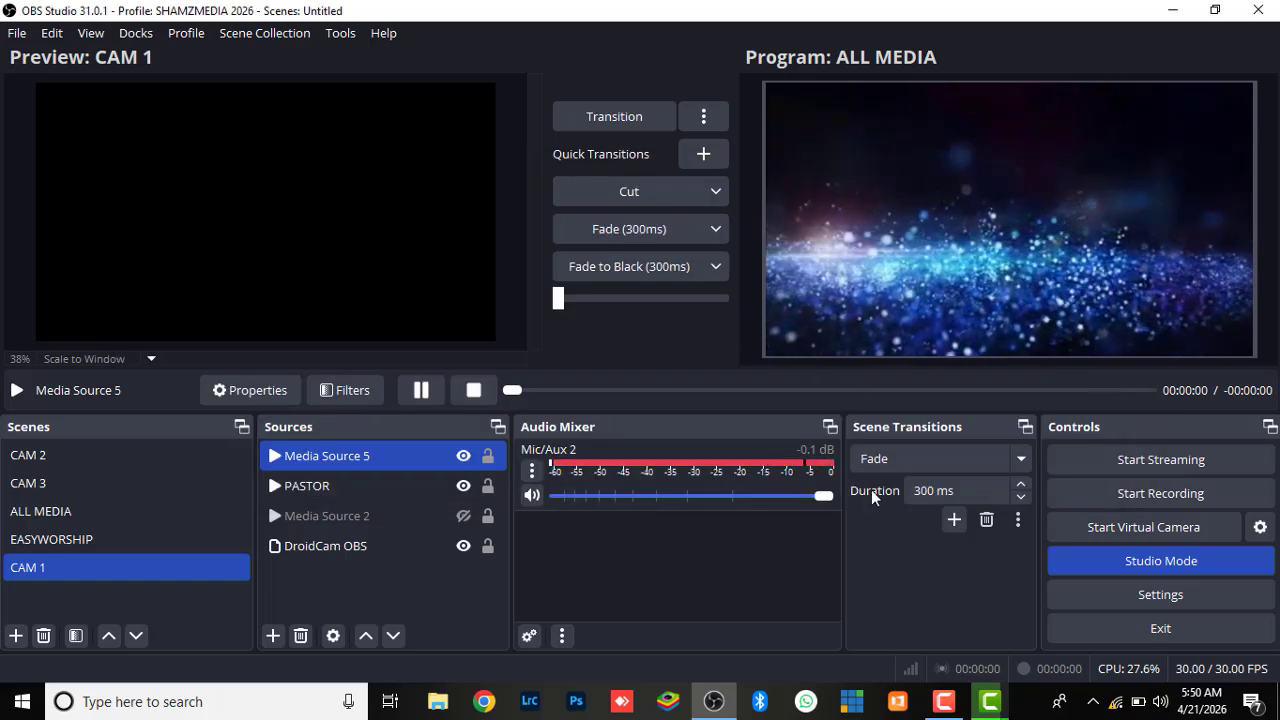